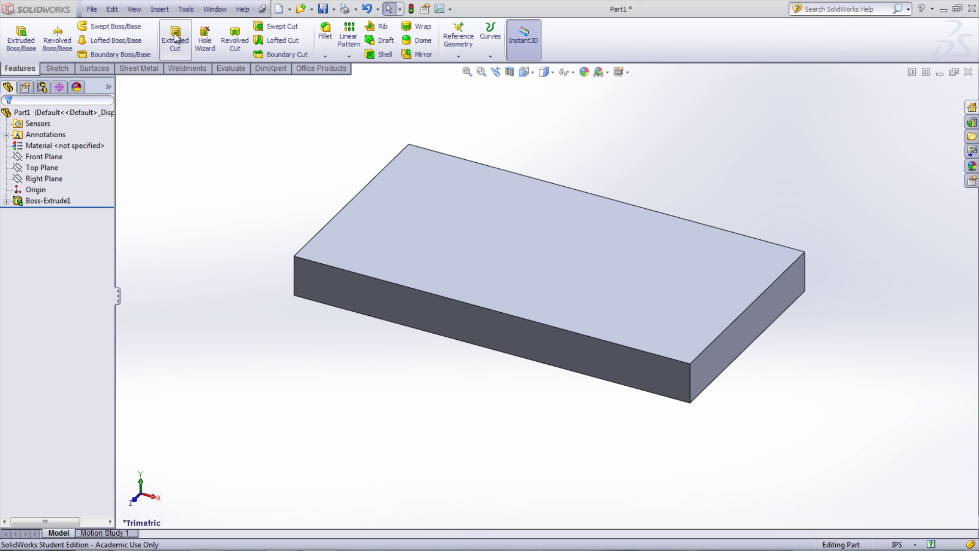
Start a Freeform feature on the block's top face with Direction 1 and Direction 2 symmetry checked.
left_click(160, 8)
mouse_move(175, 57)
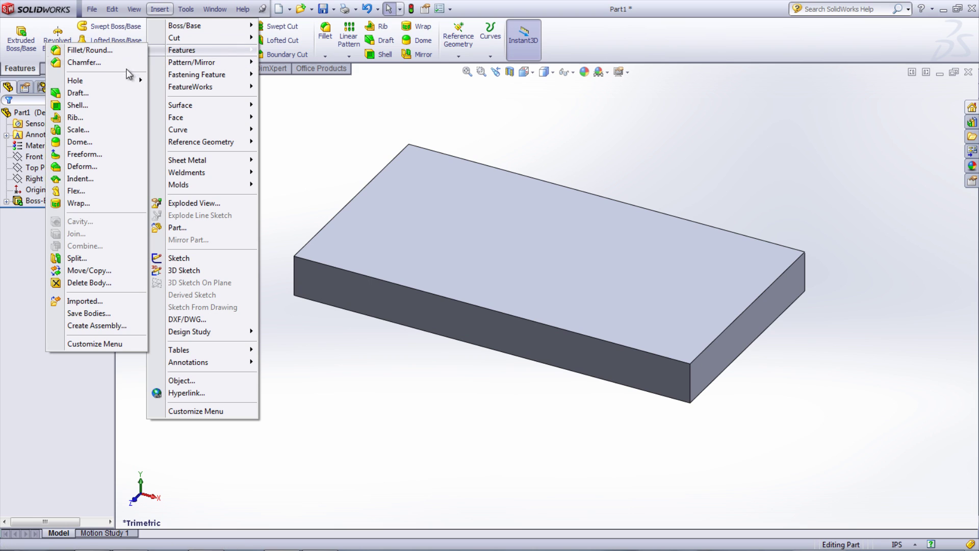
left_click(81, 151)
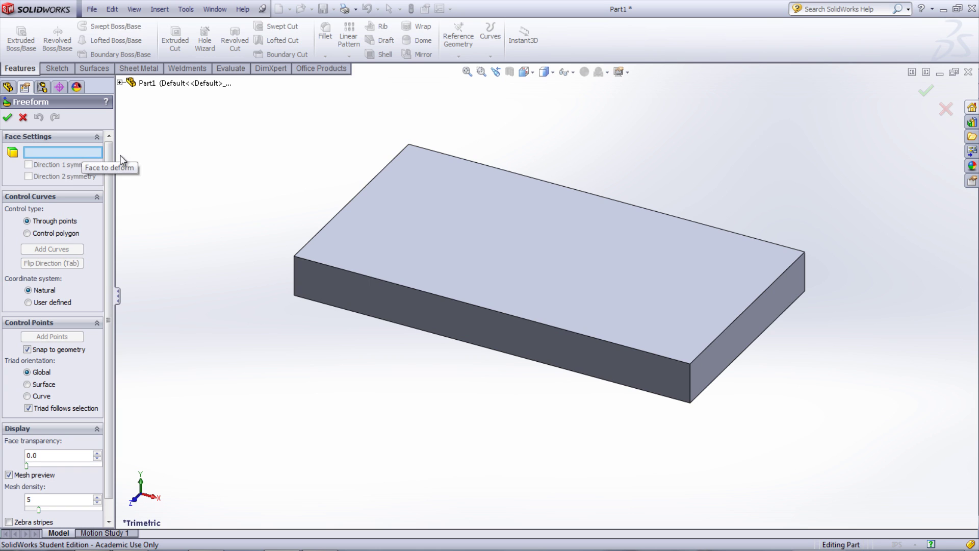
left_click(413, 221)
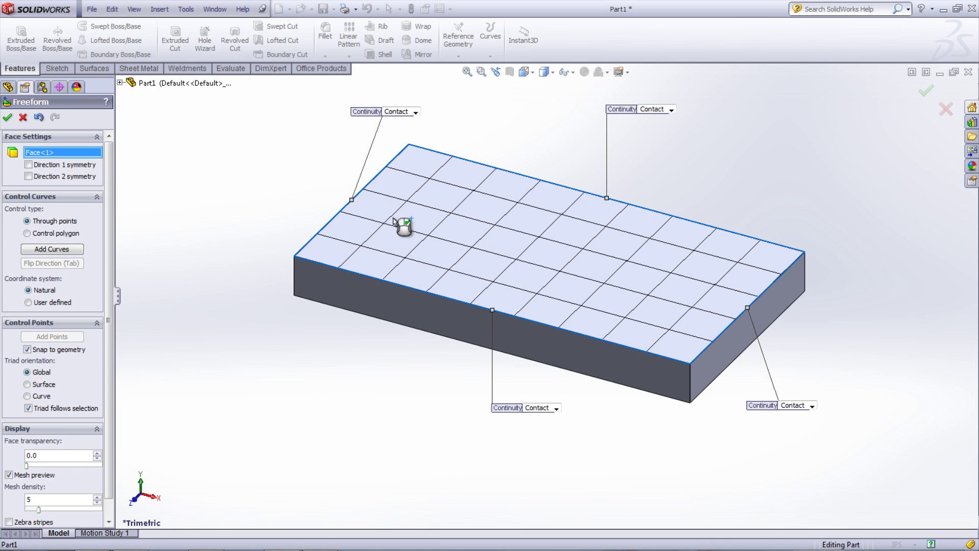
left_click(69, 166)
left_click(70, 177)
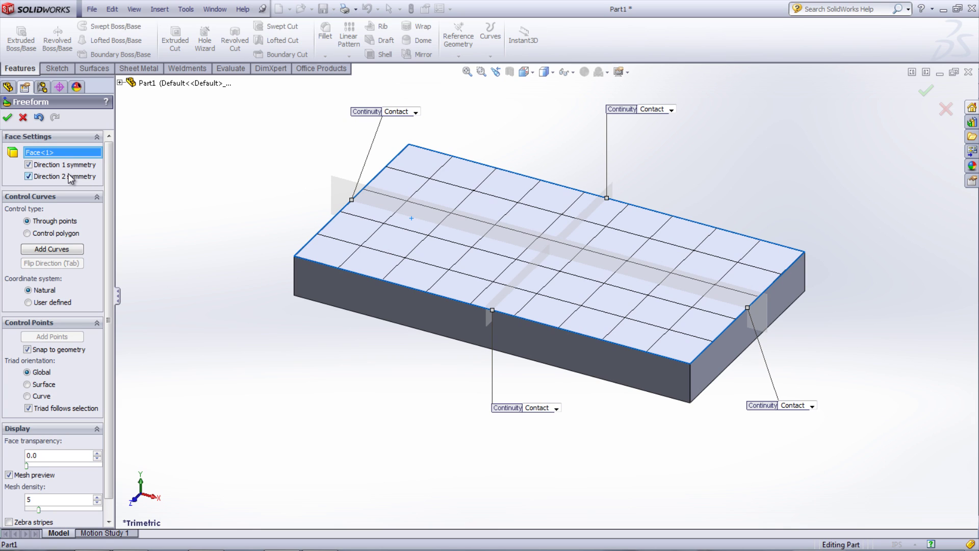
Turn off Direction 2 symmetry, then add a lengthwise curve and a crosswise curve near the right end.
left_click(71, 177)
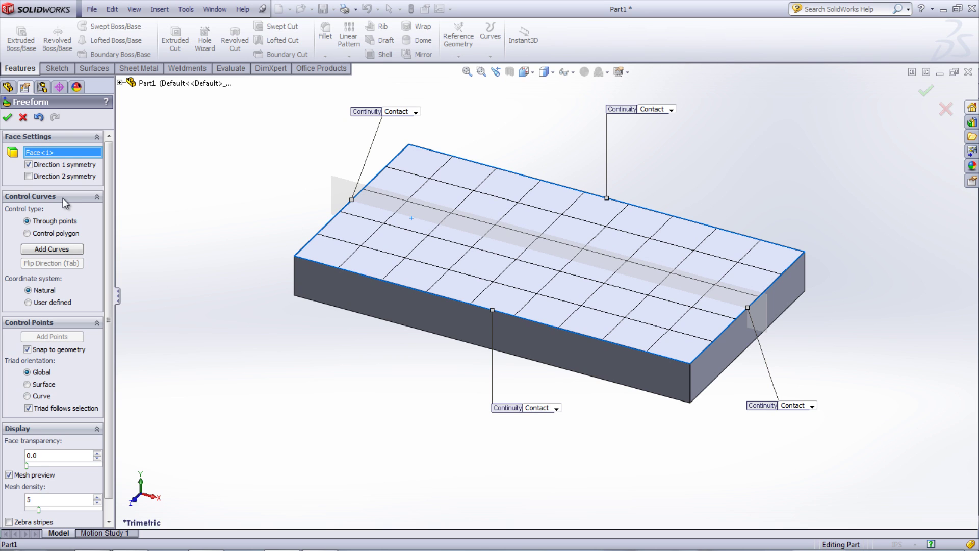
left_click(57, 250)
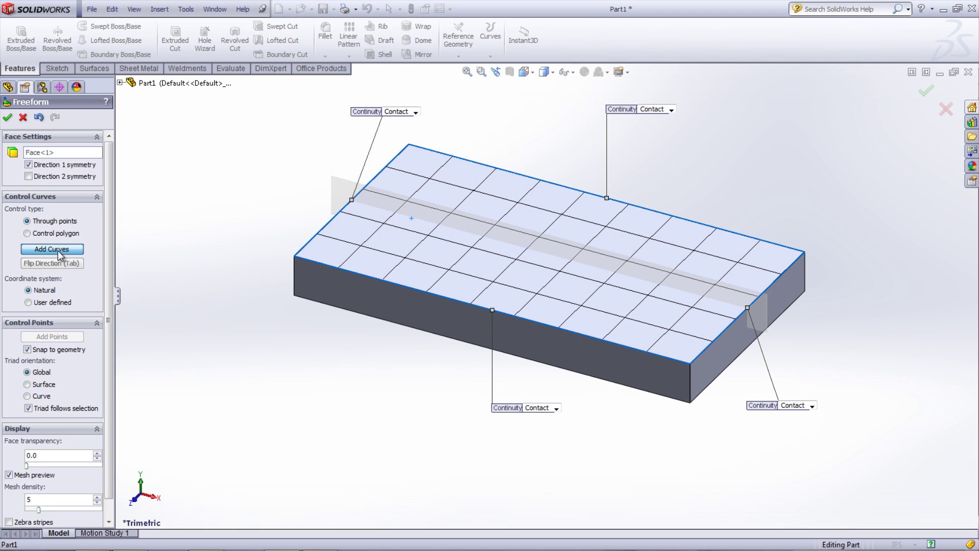
left_click(384, 241)
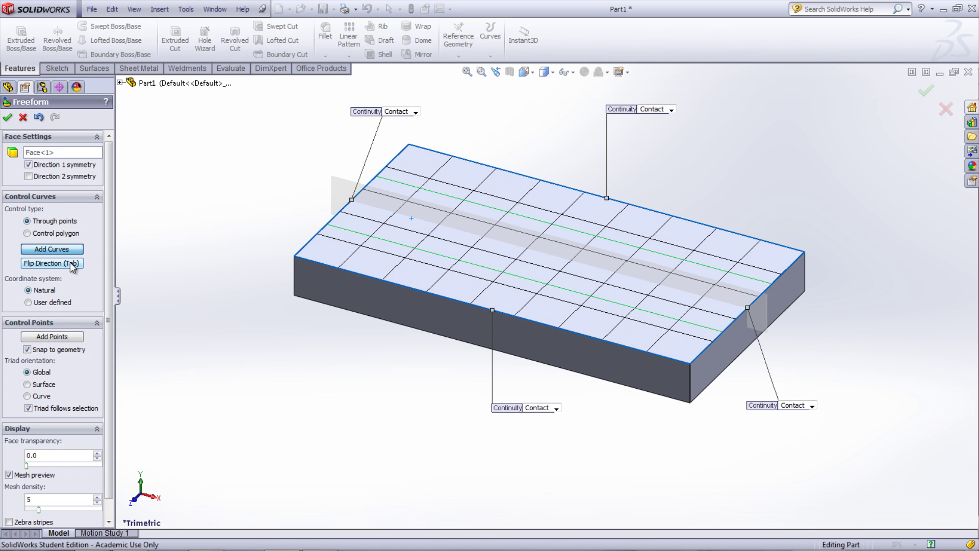
left_click(73, 263)
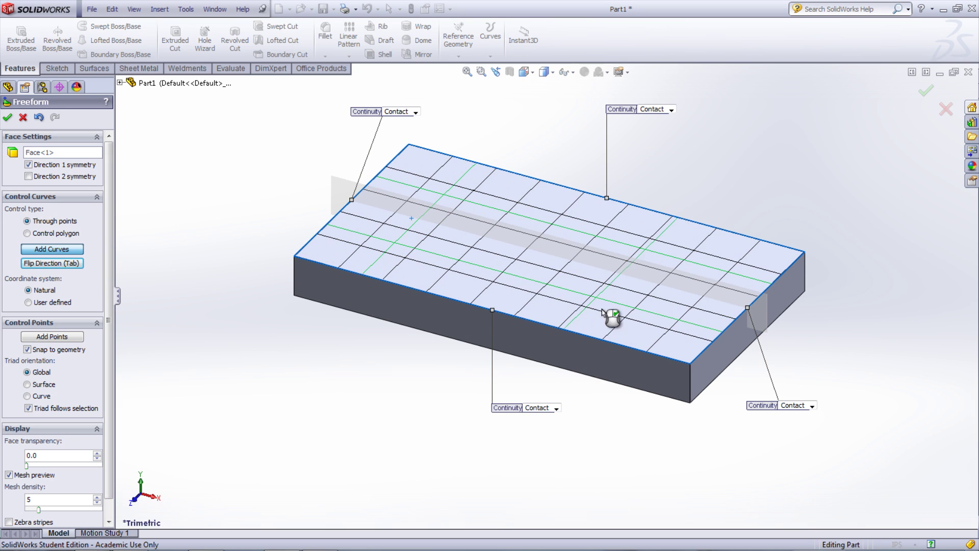
left_click(640, 323)
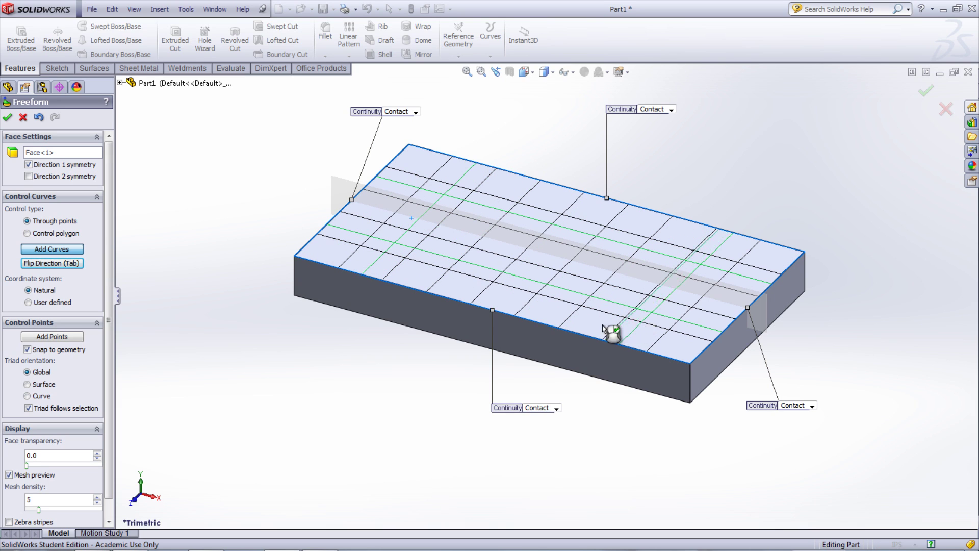
left_click(63, 253)
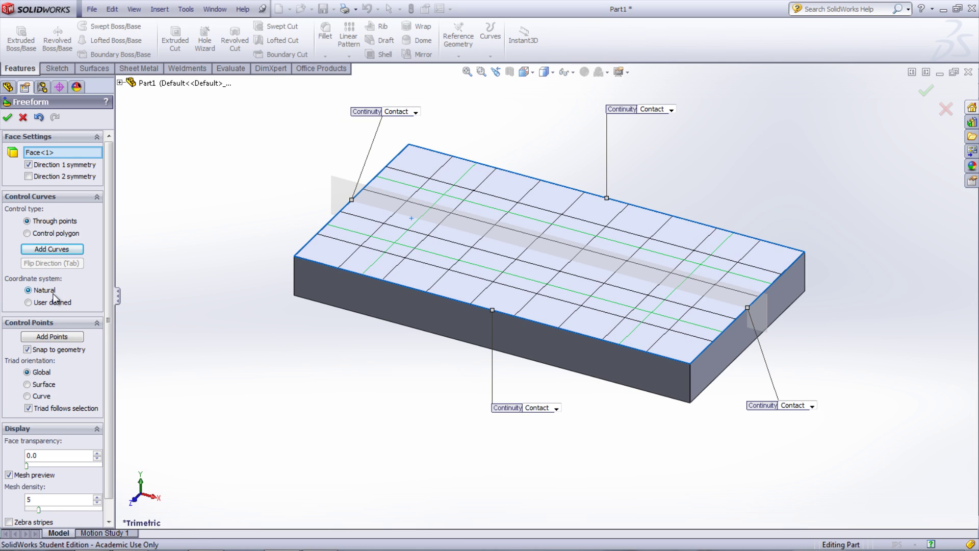
Try a User defined coordinate system and rotate its triad, then reset to Natural, discarding modifications.
left_click(28, 302)
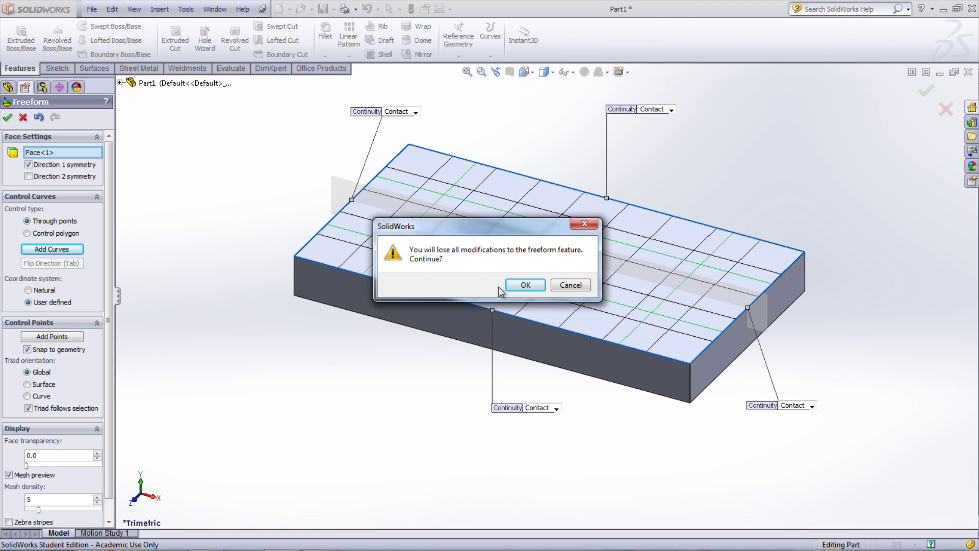
left_click(525, 285)
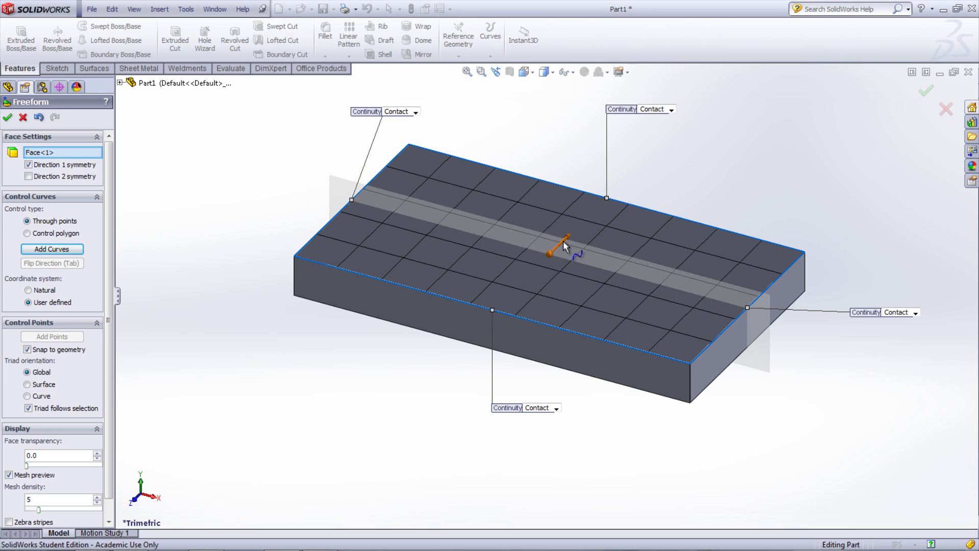
mouse_move(563, 241)
left_mouse_down()
mouse_move(580, 258)
mouse_move(577, 246)
left_mouse_up()
left_click(53, 289)
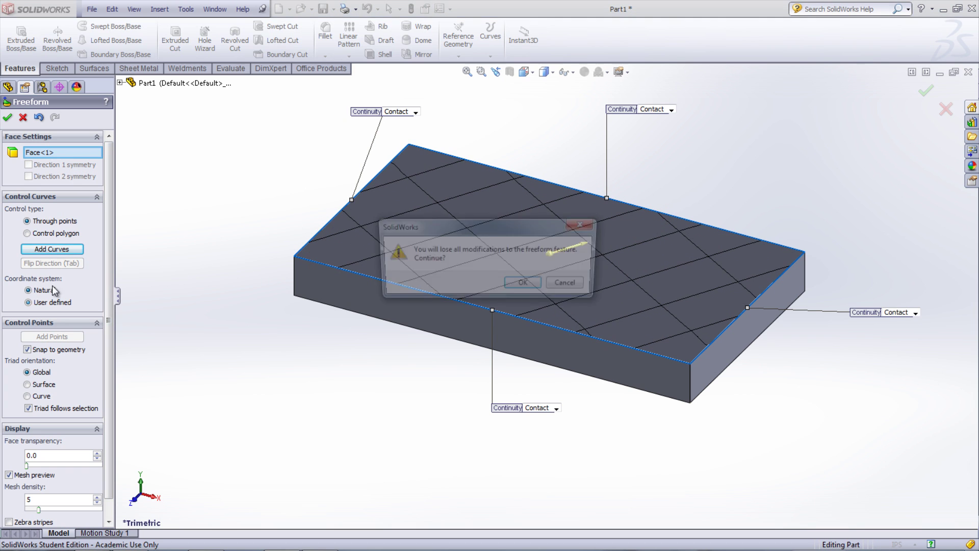
left_click(528, 284)
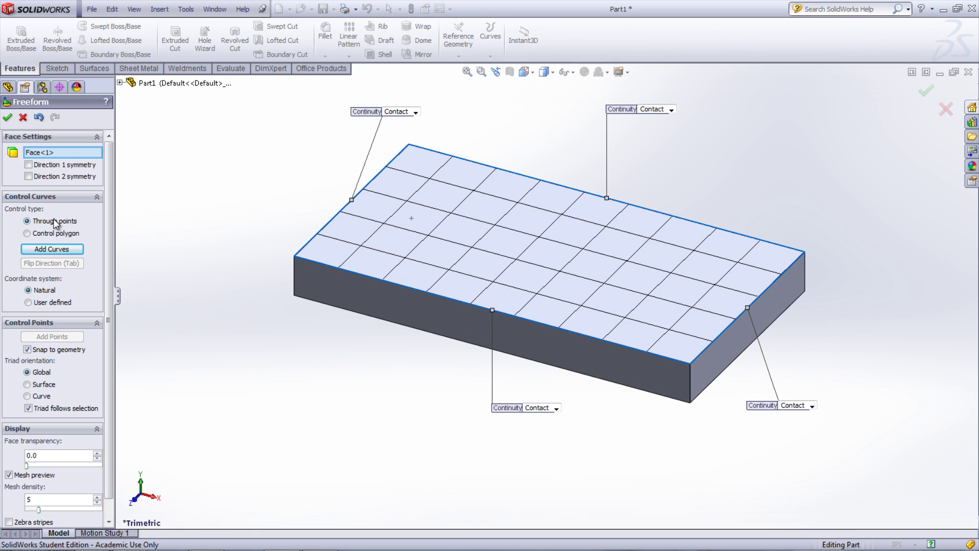
Add a lengthwise curve near the front edge with Direction 1 symmetry, plus a crosswise curve near the right end.
left_click(51, 250)
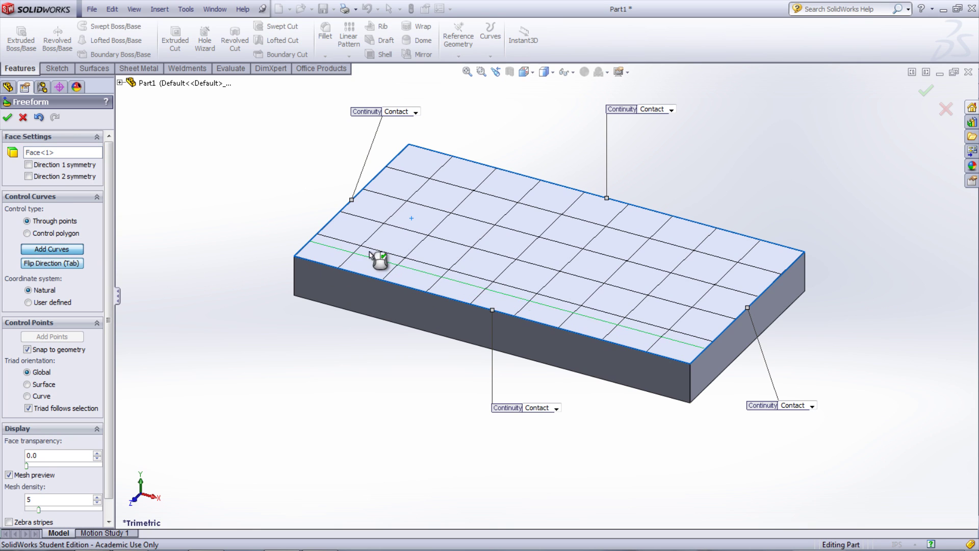
left_click(393, 245)
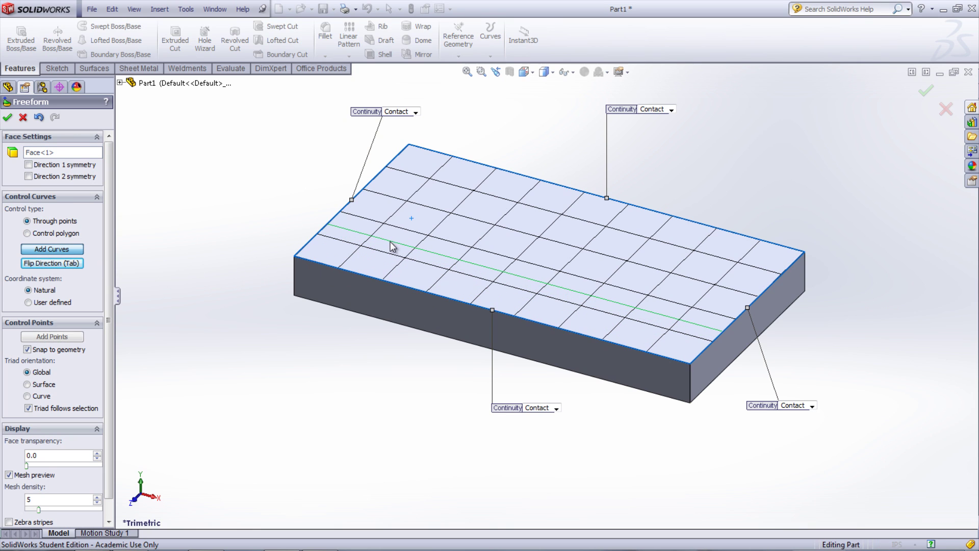
left_click(69, 164)
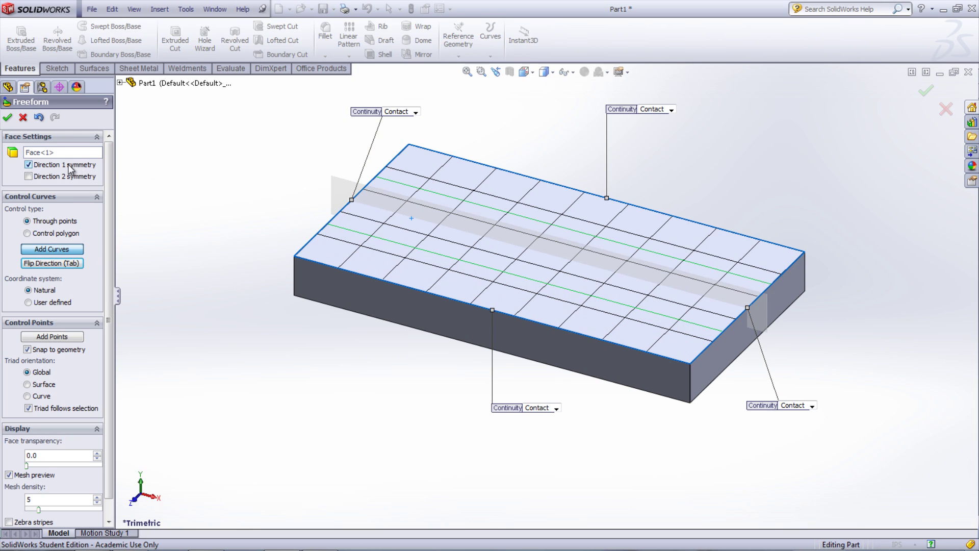
left_click(50, 263)
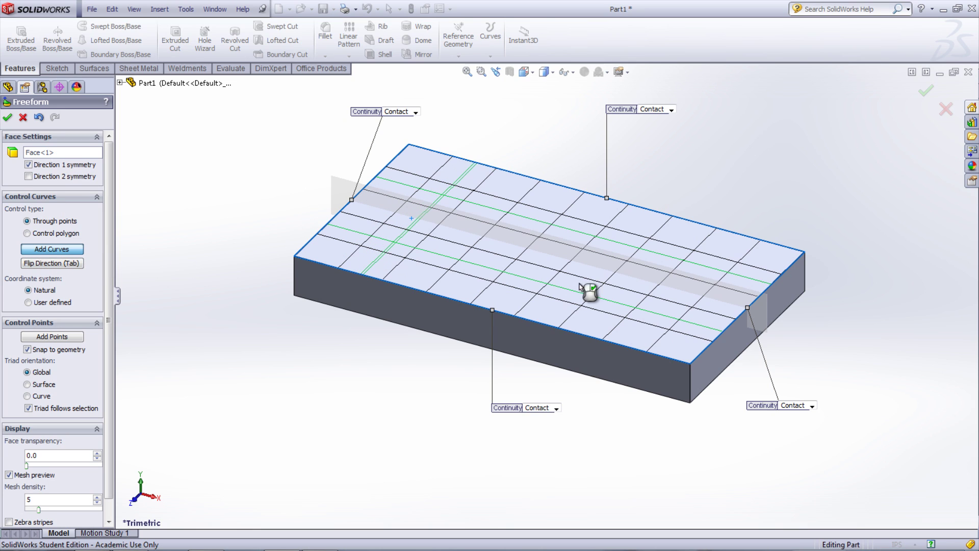
left_click(655, 322)
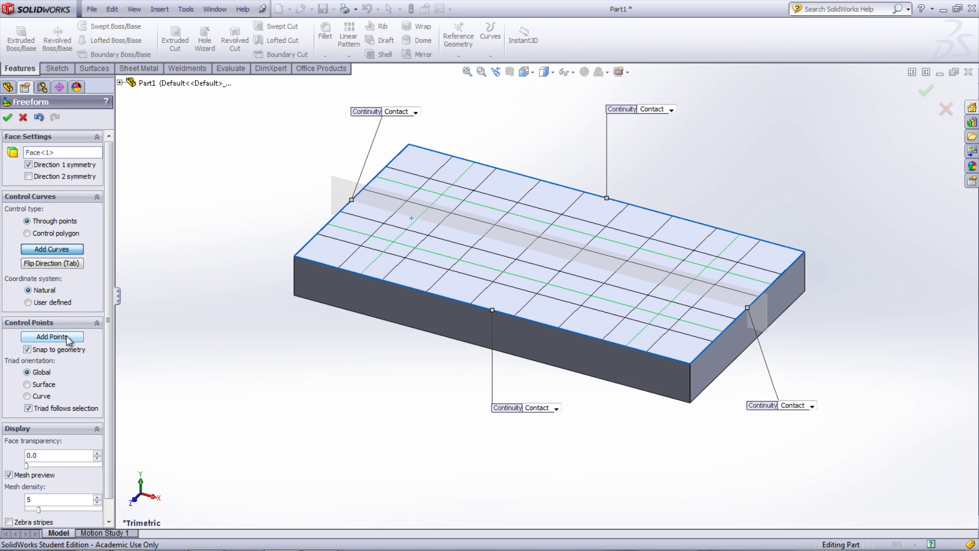
Place control points on the front lengthwise curve and along the right-end crosswise curve.
left_click(51, 336)
left_click(442, 256)
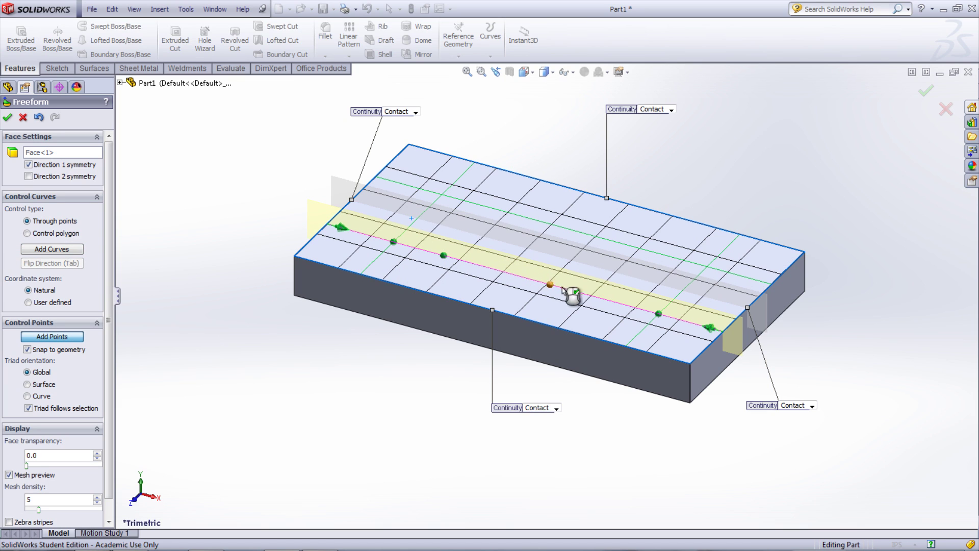
left_click(580, 292)
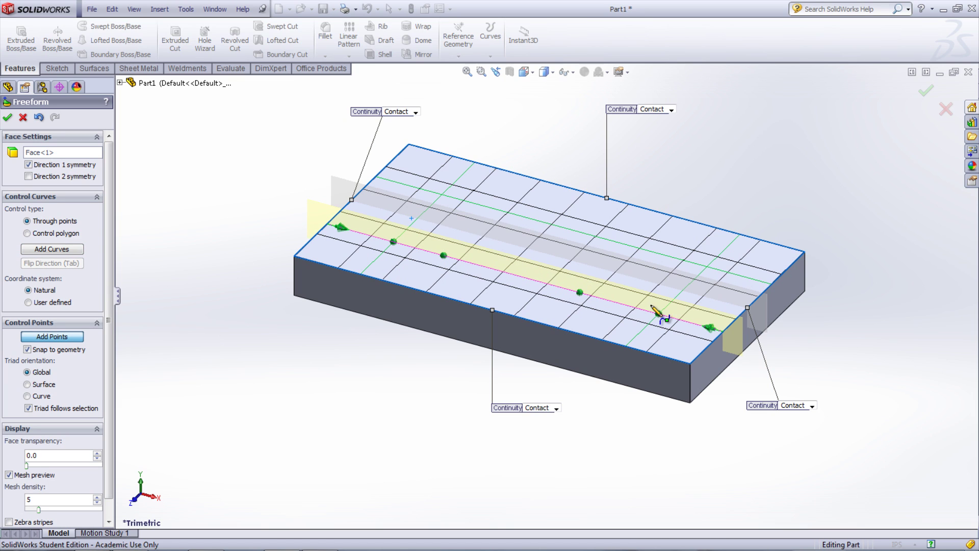
left_click(641, 338)
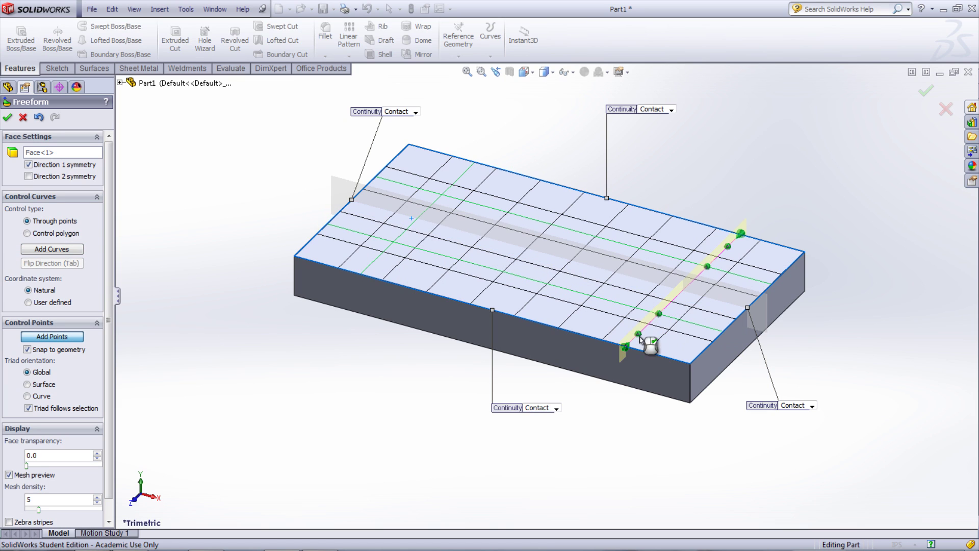
left_click(67, 336)
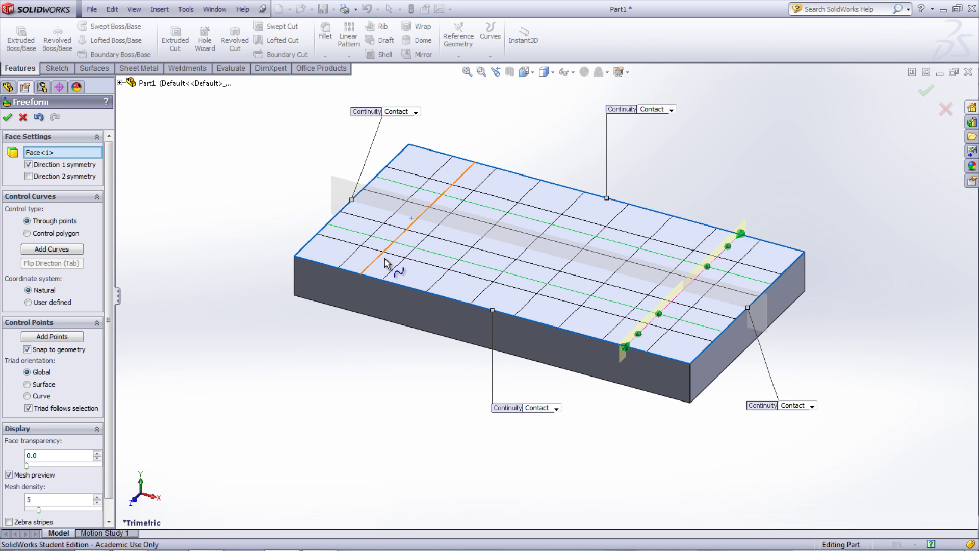
Add a point near the left end and raise a front-curve point 0.27in, shifting it 0.17in sideways.
left_click(421, 250)
left_click(445, 256)
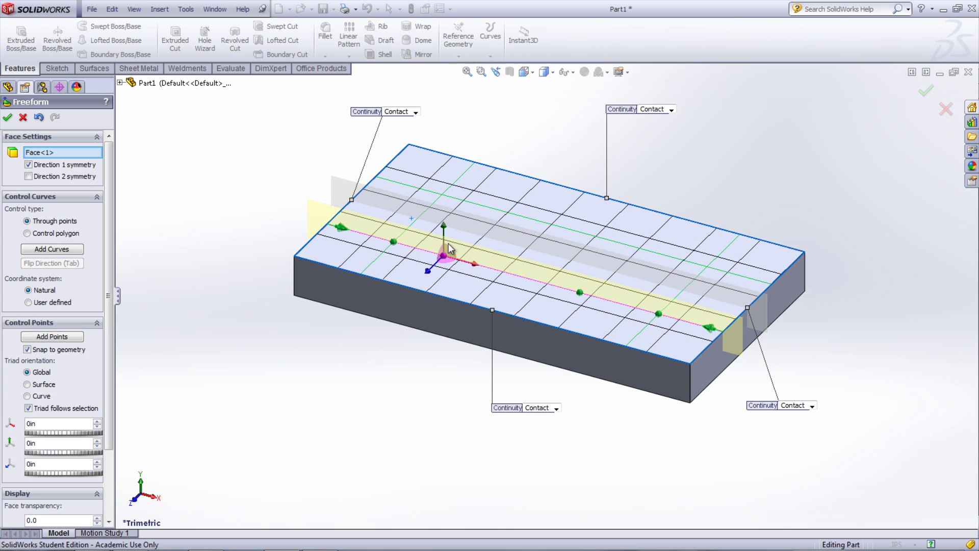
left_click_drag(445, 227, 445, 207)
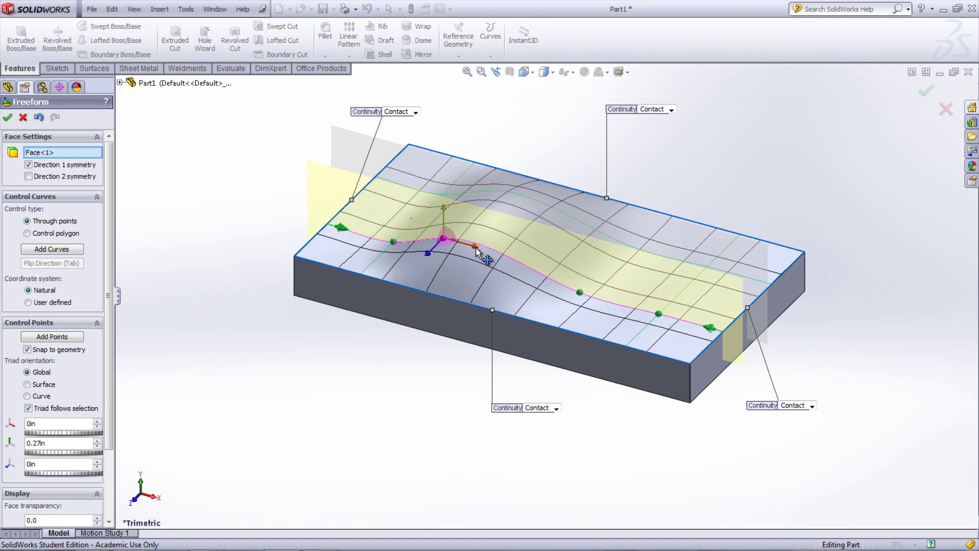
mouse_move(478, 244)
left_mouse_down()
mouse_move(489, 246)
mouse_move(478, 245)
left_mouse_up()
Shift the curve's right end point slightly left and raise it.
left_click(712, 332)
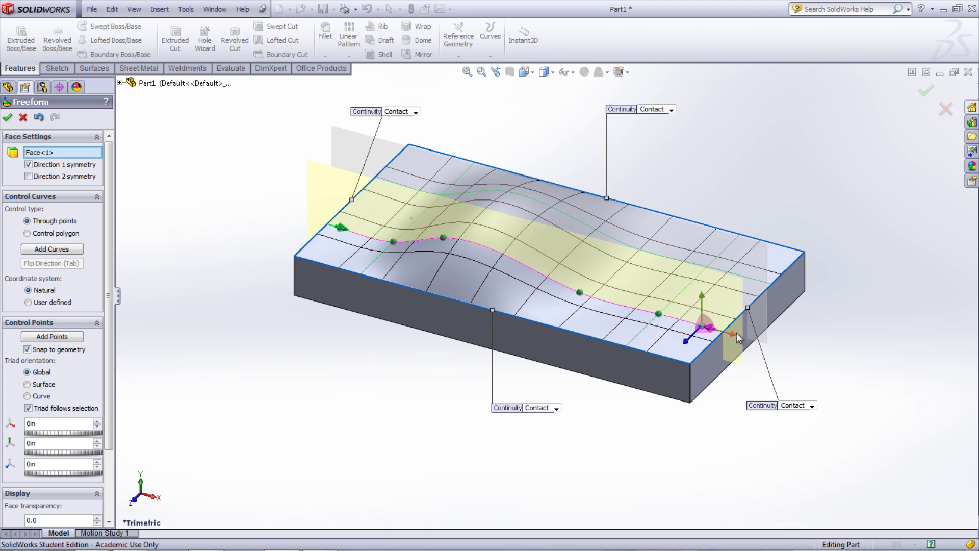
left_click_drag(736, 335, 719, 330)
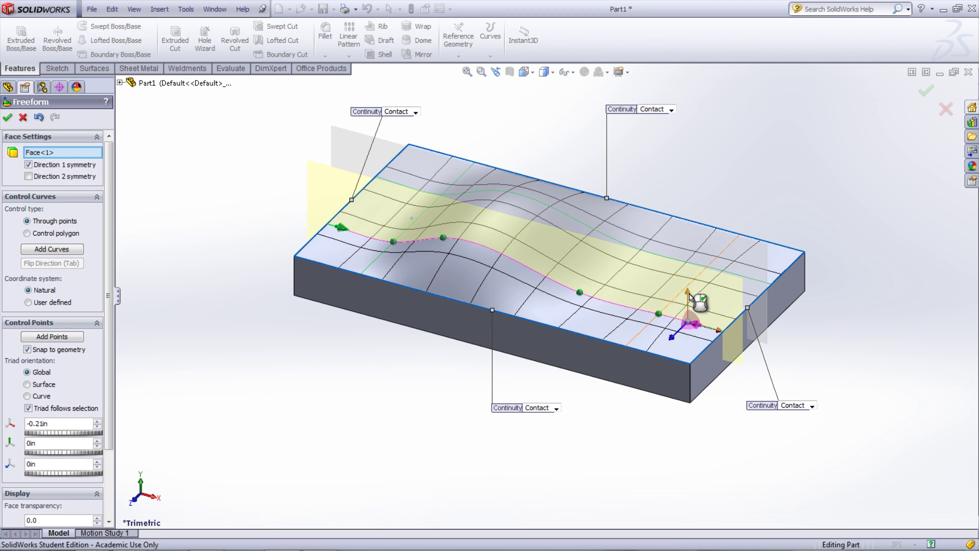
left_click_drag(687, 290, 685, 259)
Set the left end point's X offset to 0.2in and Y offset to 0.7in.
left_click(341, 228)
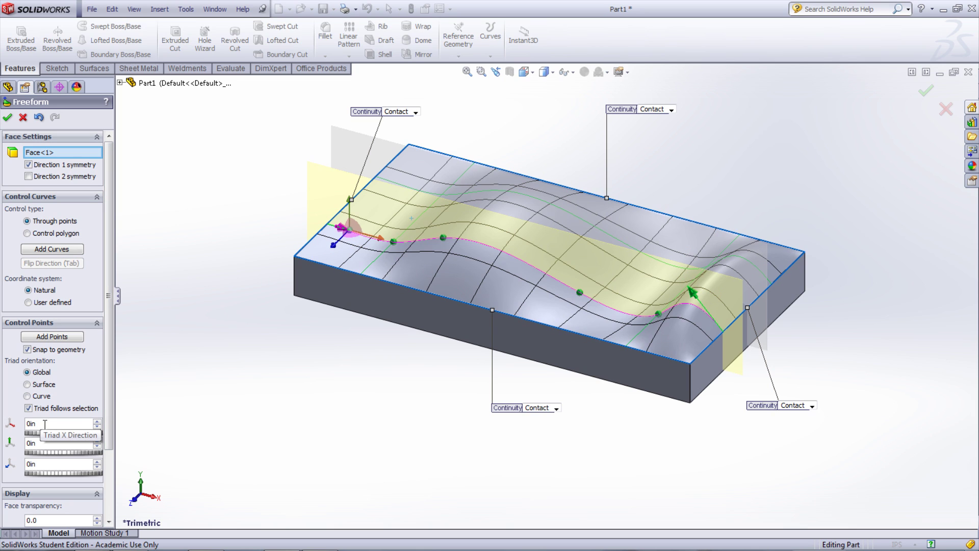
left_click(98, 421)
left_click(97, 422)
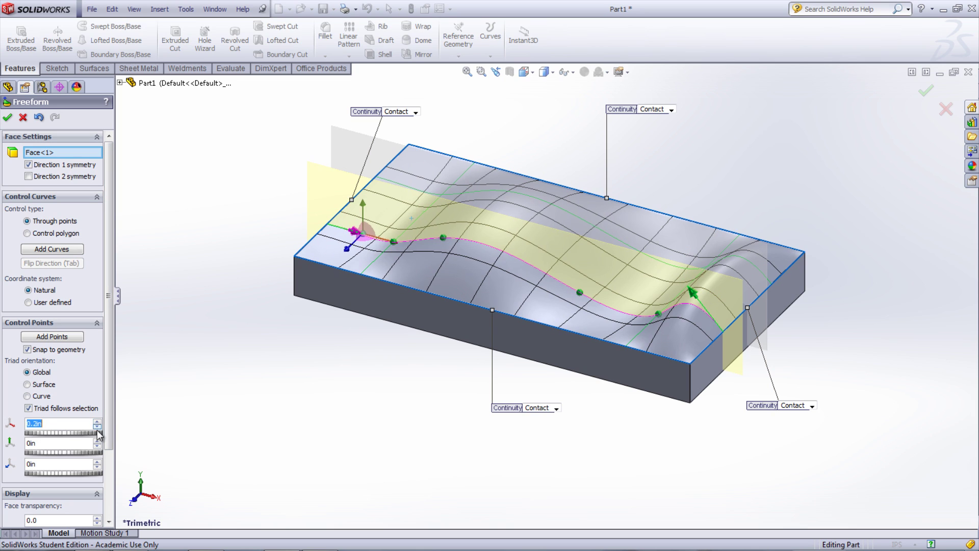
left_click(97, 441)
left_click(97, 440)
left_click(97, 441)
left_click(97, 441)
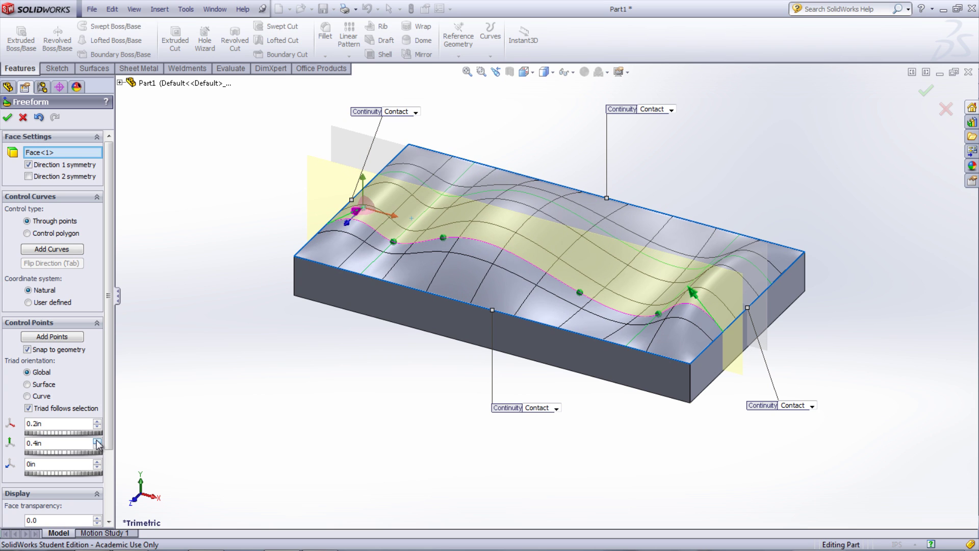
left_click(97, 442)
left_click(97, 442)
left_click(97, 441)
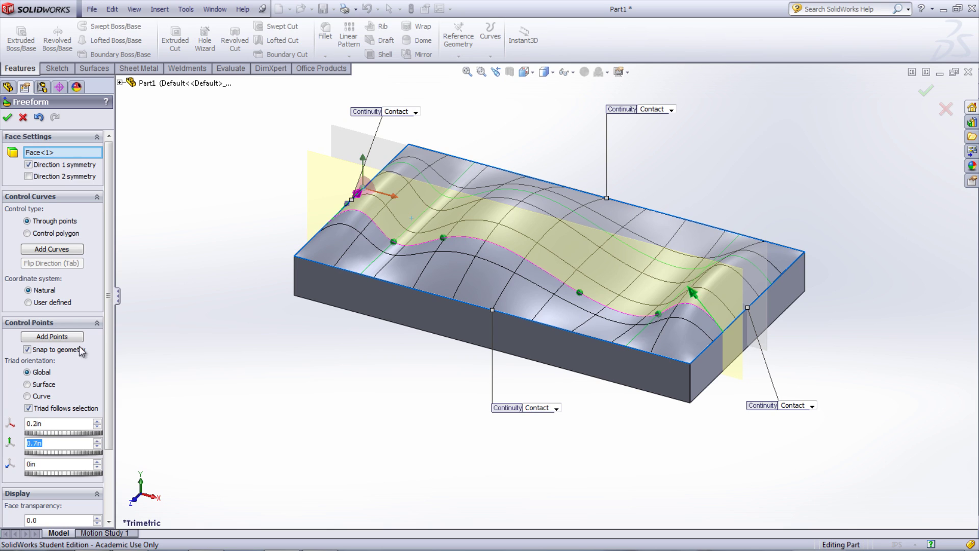
Switch to Control polygon and pull a middle control point up to 0.42in X, 1.06in Y.
left_click(27, 234)
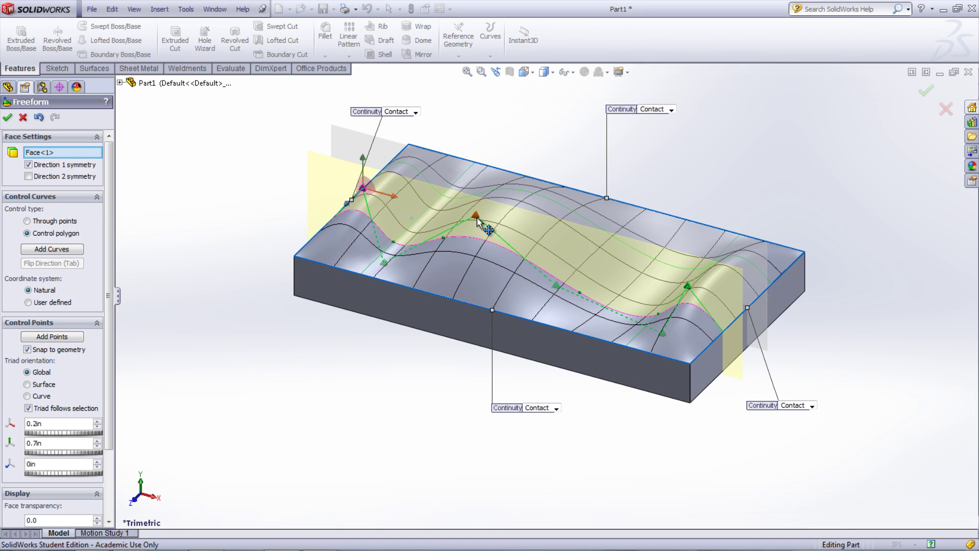
left_click(558, 280)
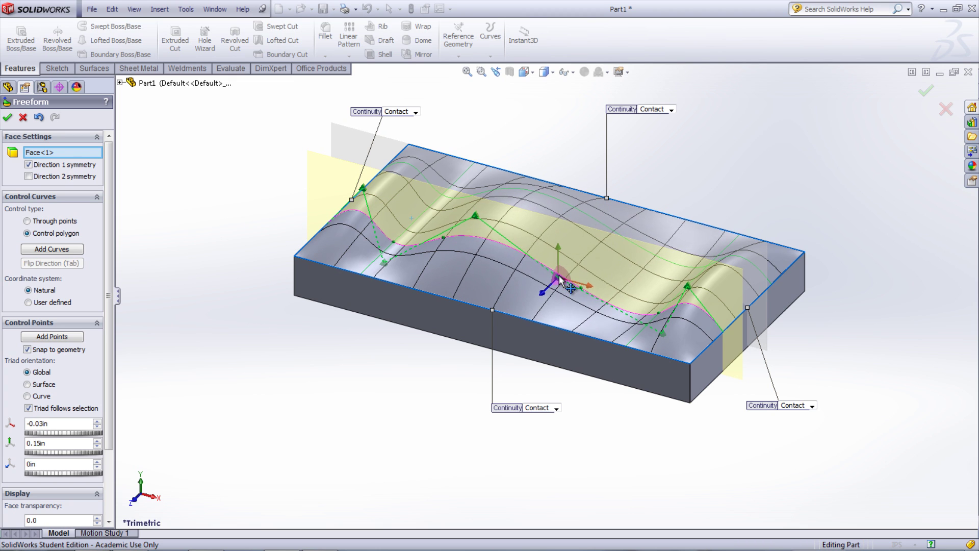
left_click_drag(559, 277, 590, 226)
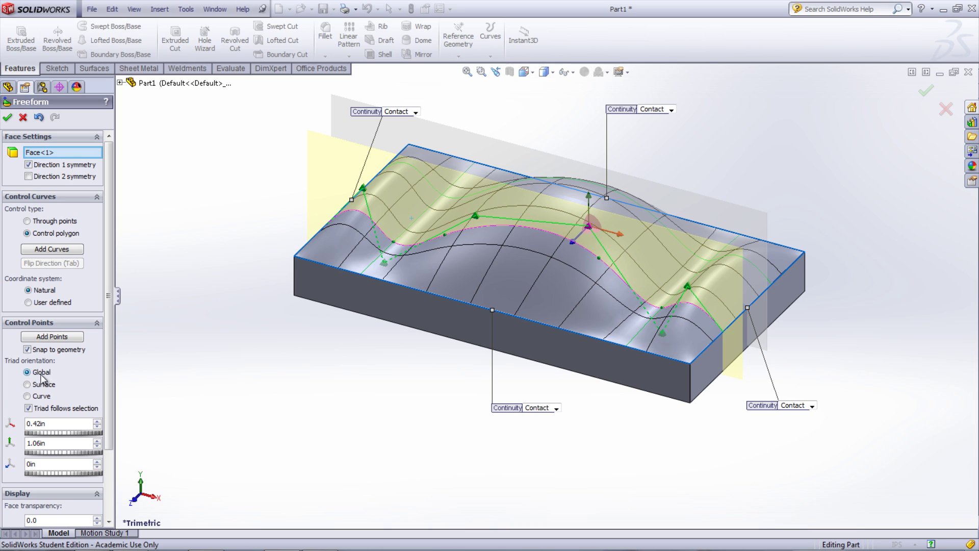
Orient the triad to the curve and nudge the right control point to -0.34in, 0.55in, keeping follow-selection on.
left_click(27, 385)
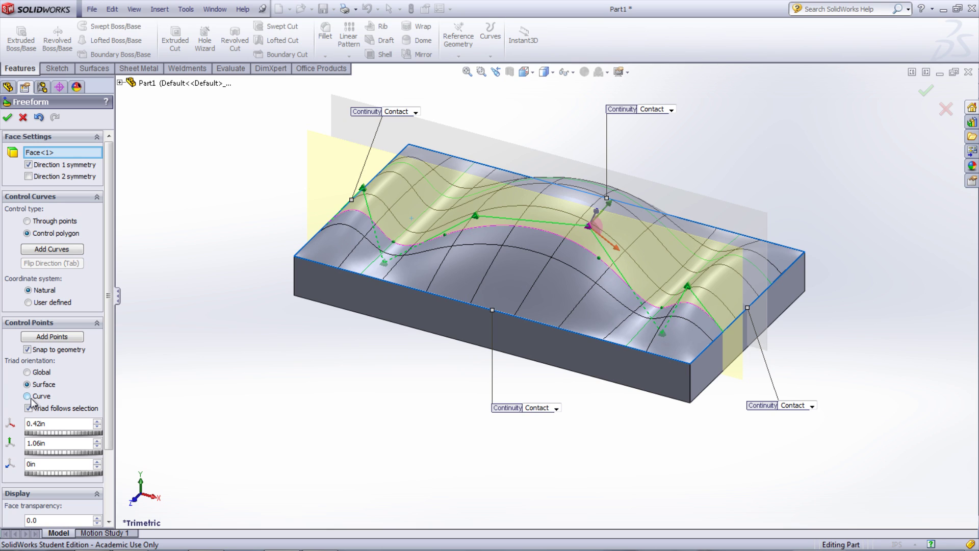
left_click(27, 396)
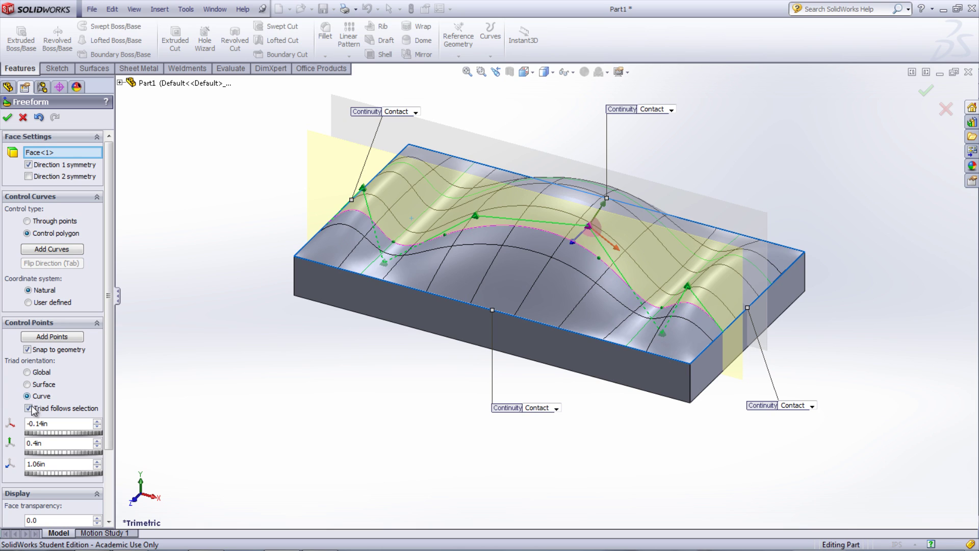
left_click(30, 409)
left_click(688, 287)
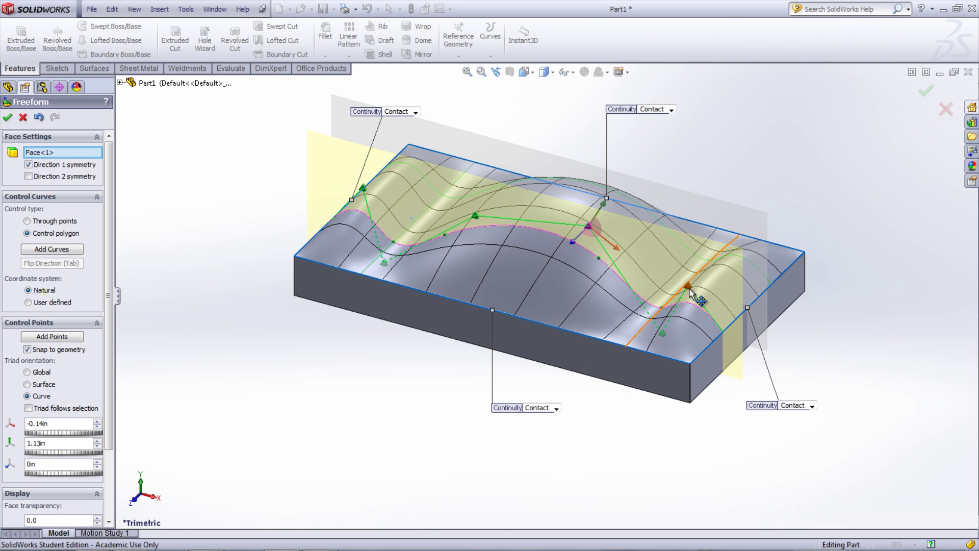
left_click_drag(595, 204, 597, 200)
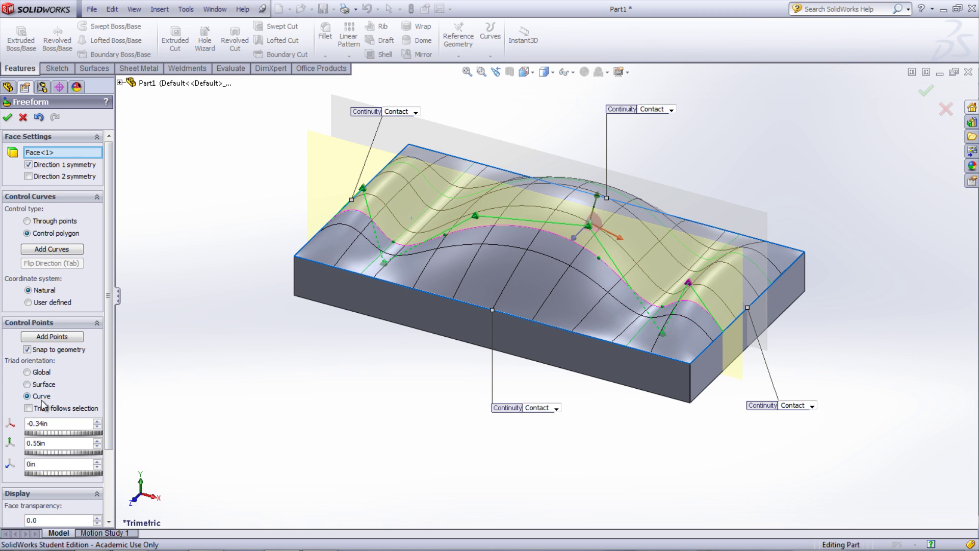
left_click(29, 408)
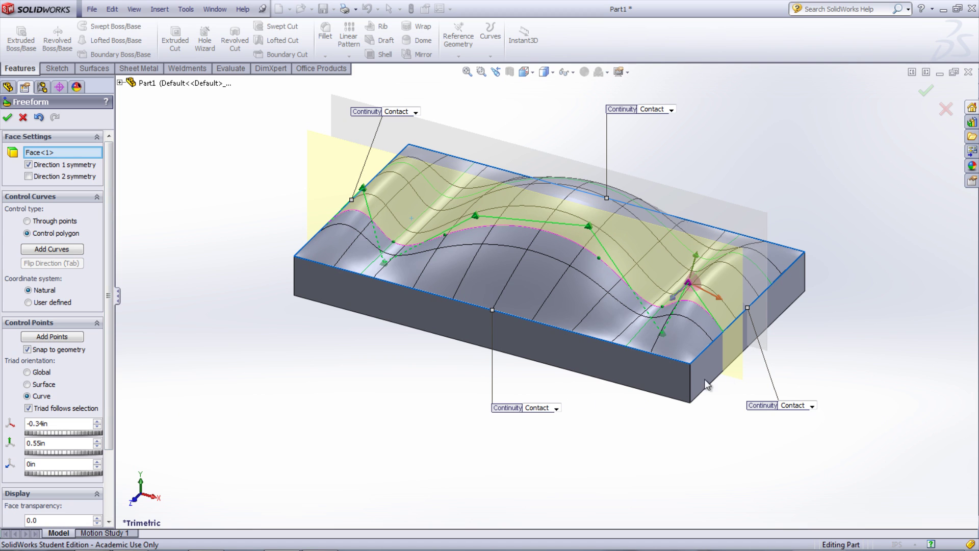
Orbit to a side view and set the end edge continuity to Tangent.
middle_click_drag(819, 353, 829, 345)
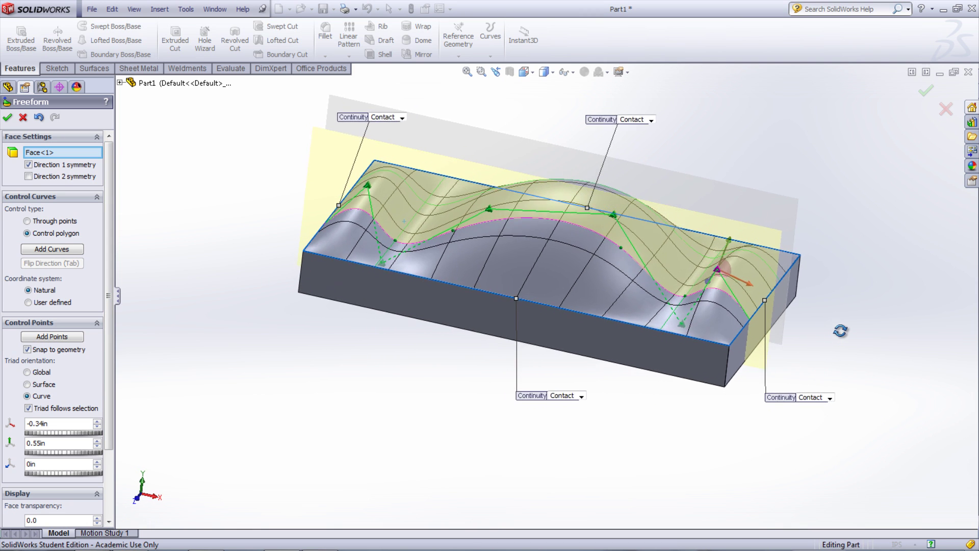
middle_click_drag(841, 331, 862, 286)
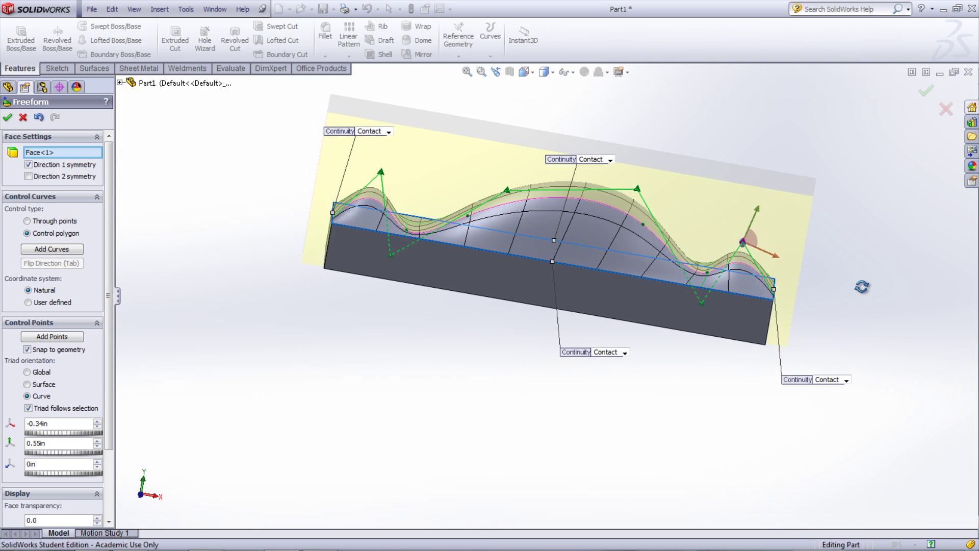
left_click(859, 292)
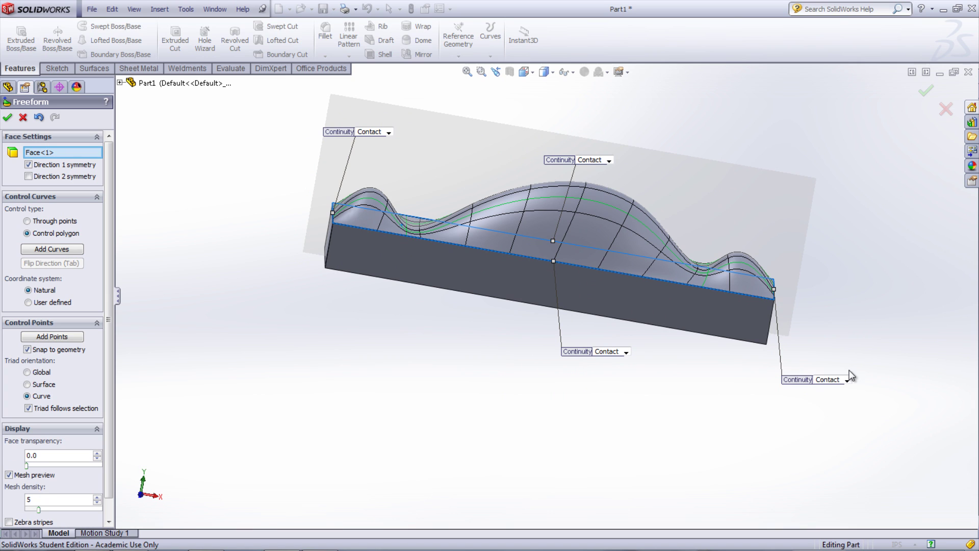
middle_click_drag(851, 345, 850, 333)
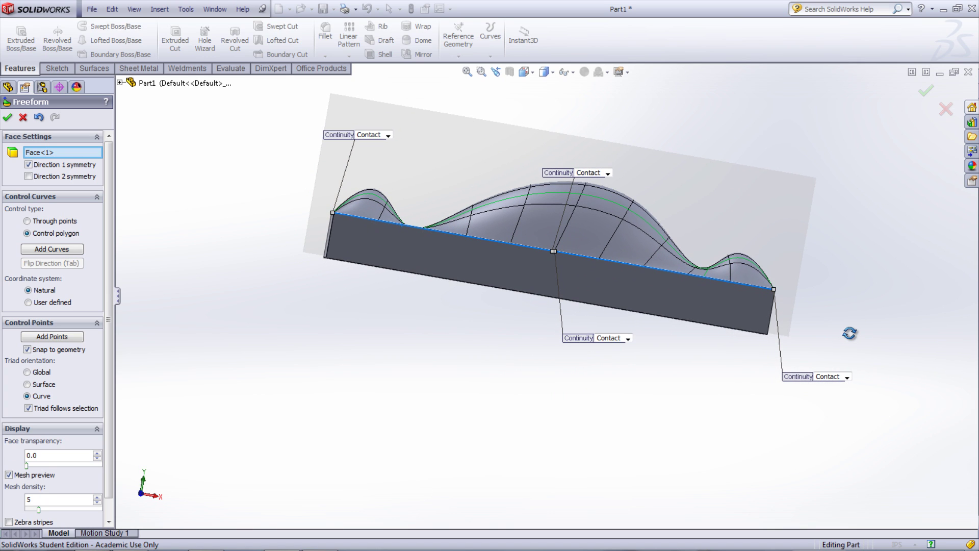
left_click(847, 378)
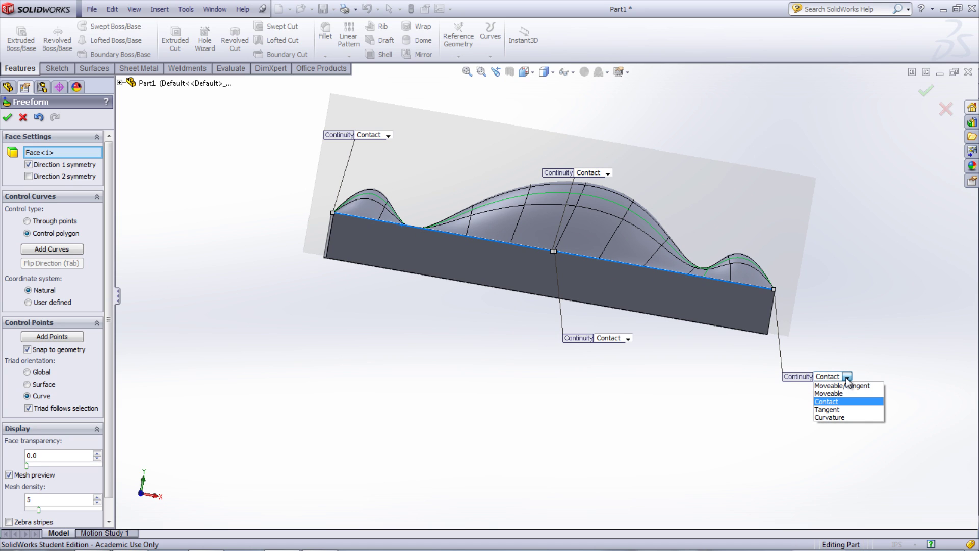
left_click(838, 410)
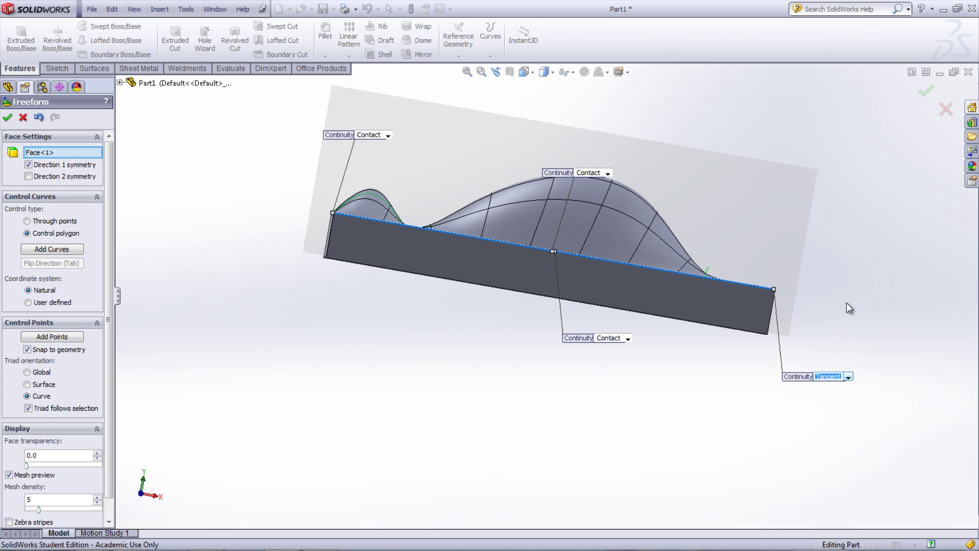
Change the end edge continuity to Curvature, then to Moveable.
mouse_move(847, 302)
middle_mouse_down()
mouse_move(848, 318)
mouse_move(849, 309)
middle_mouse_up()
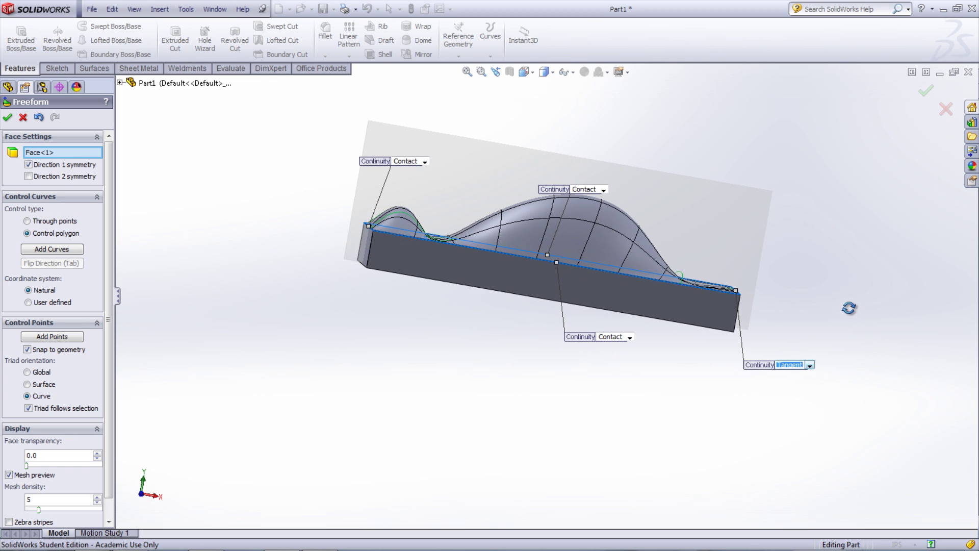
left_click(811, 365)
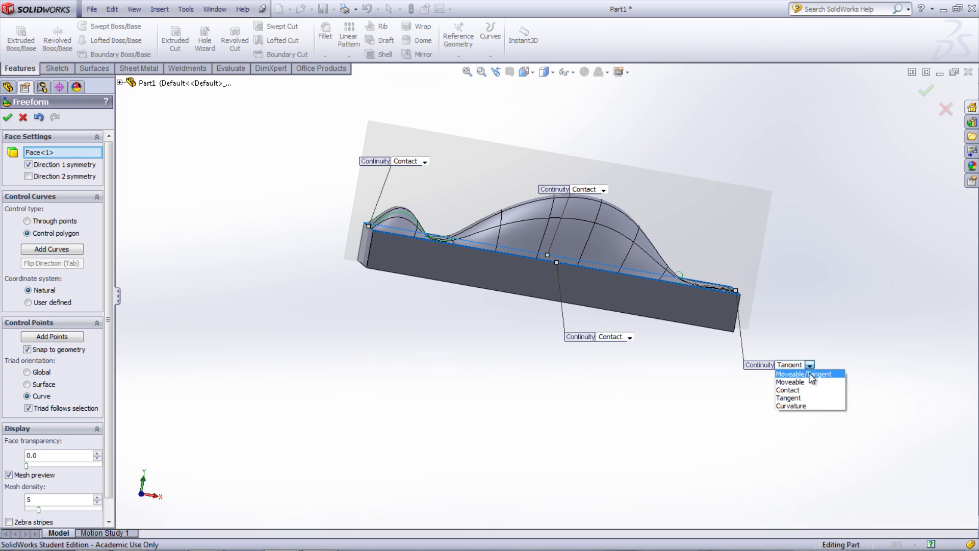
left_click(805, 405)
middle_click_drag(805, 405, 789, 313)
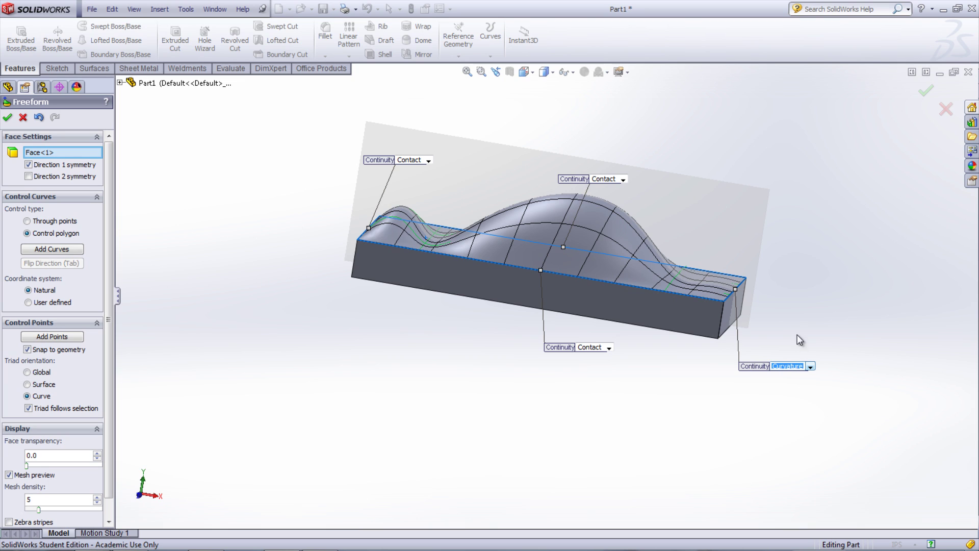
left_click(811, 367)
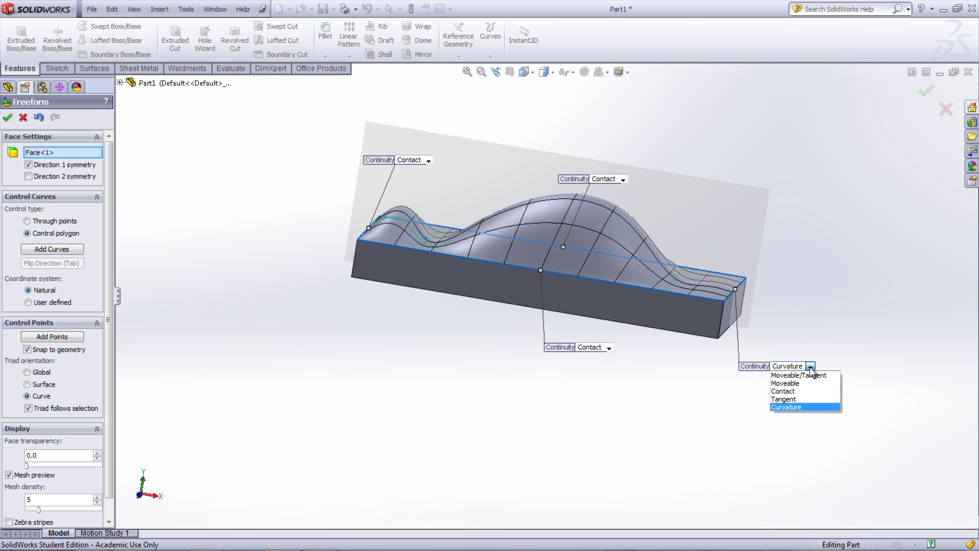
left_click(807, 386)
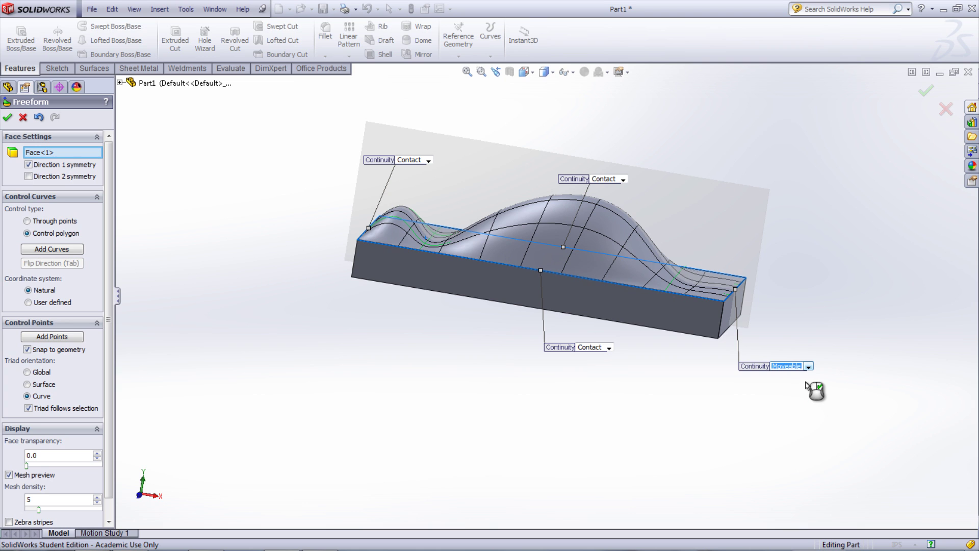
Raise a control point on the orange curve across the surface to reshape it.
middle_click_drag(797, 332, 765, 332)
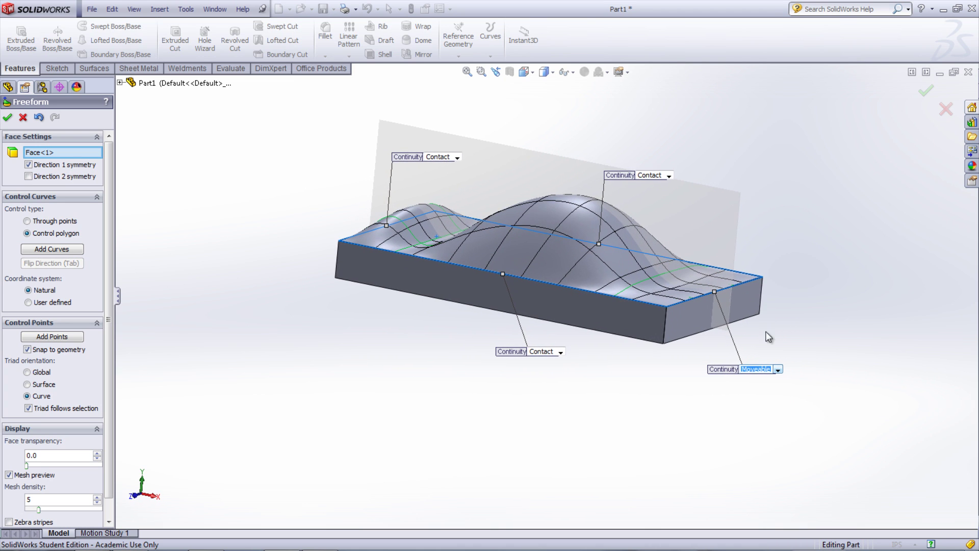
left_click(698, 298)
left_click(694, 298)
left_click_drag(693, 296, 695, 255)
Set the end edge to Moveable/Tangent and lift its control point into a tall arch.
left_click(777, 377)
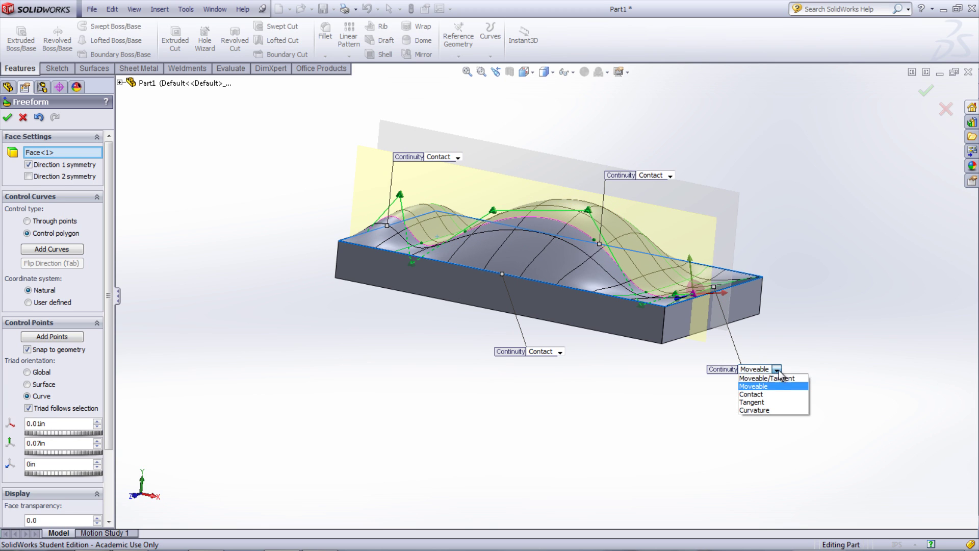
left_click(765, 386)
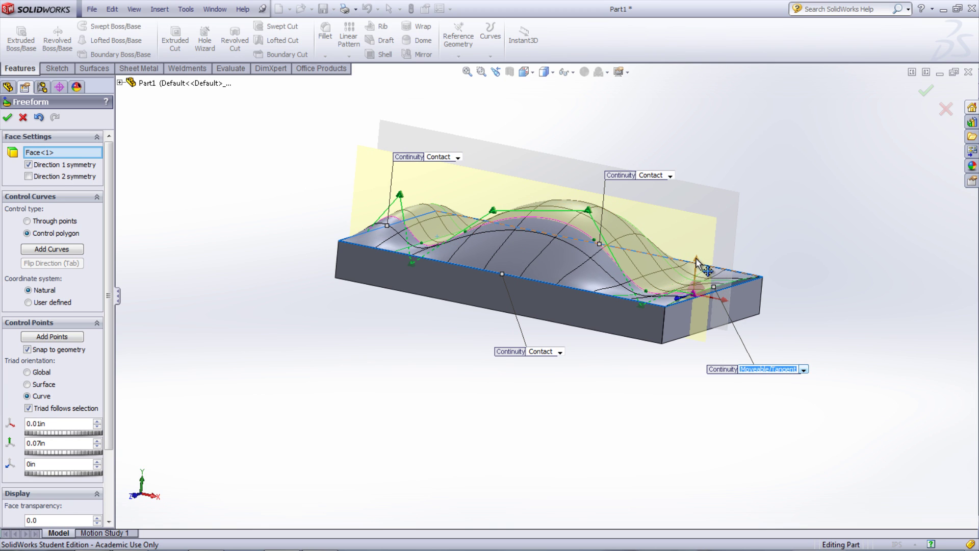
left_click_drag(697, 259, 703, 213)
middle_click_drag(703, 213, 732, 248)
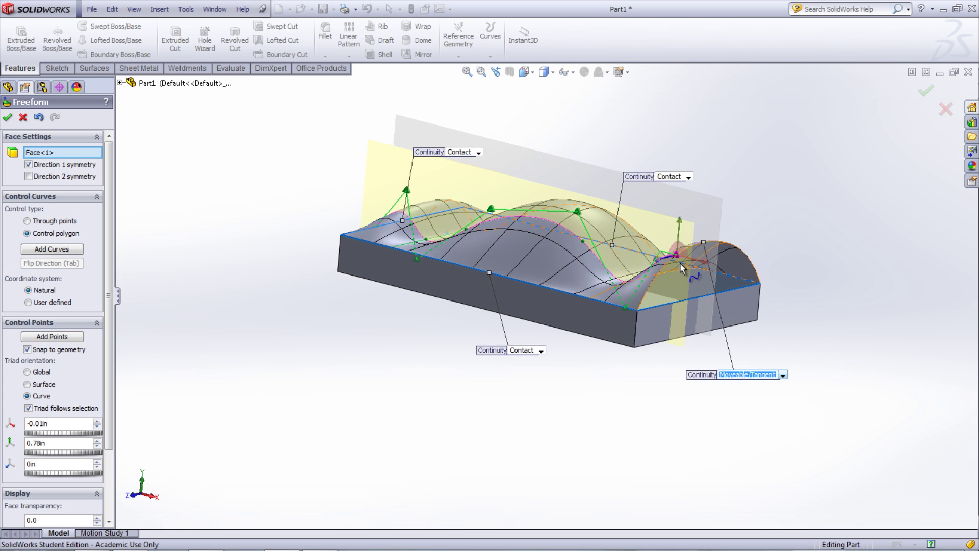
left_click(730, 244)
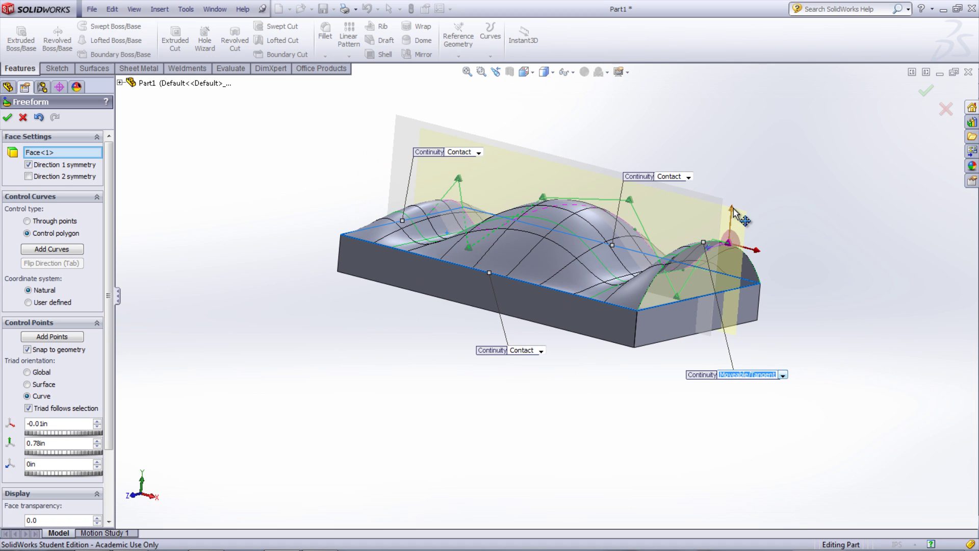
left_click_drag(735, 216, 735, 211)
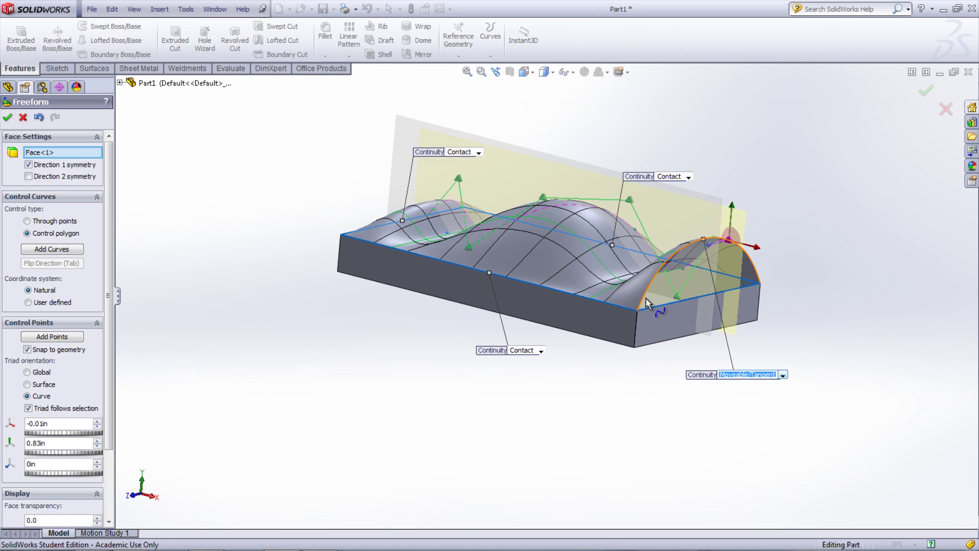
Show the end arc's control polygon and drag one of its control points to reshape the arc.
left_click(644, 298)
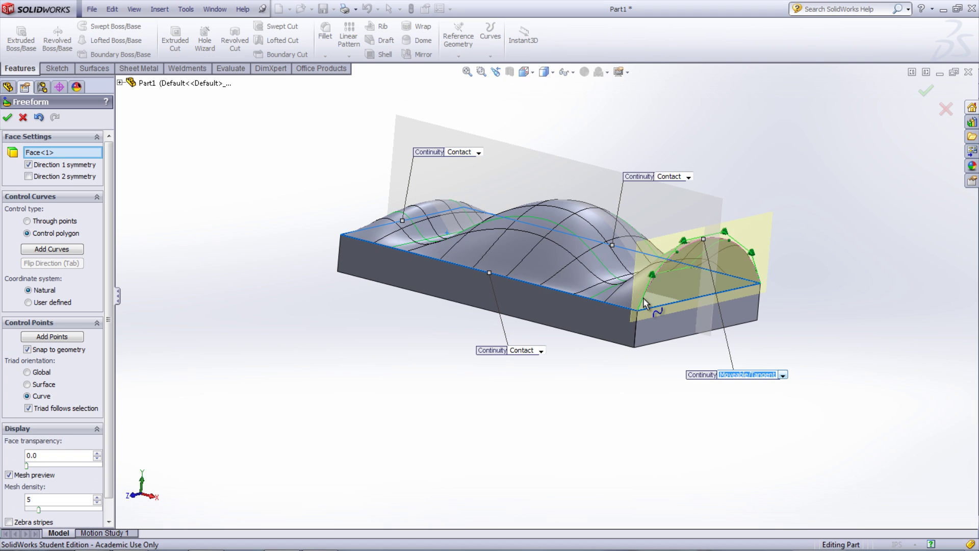
left_click(646, 270)
left_click_drag(645, 270, 637, 264)
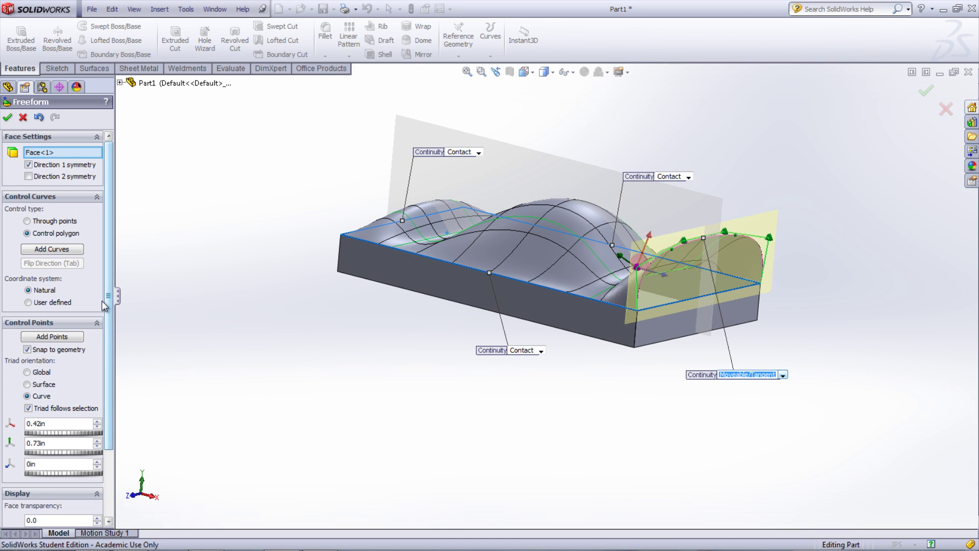
left_click_drag(110, 302, 112, 367)
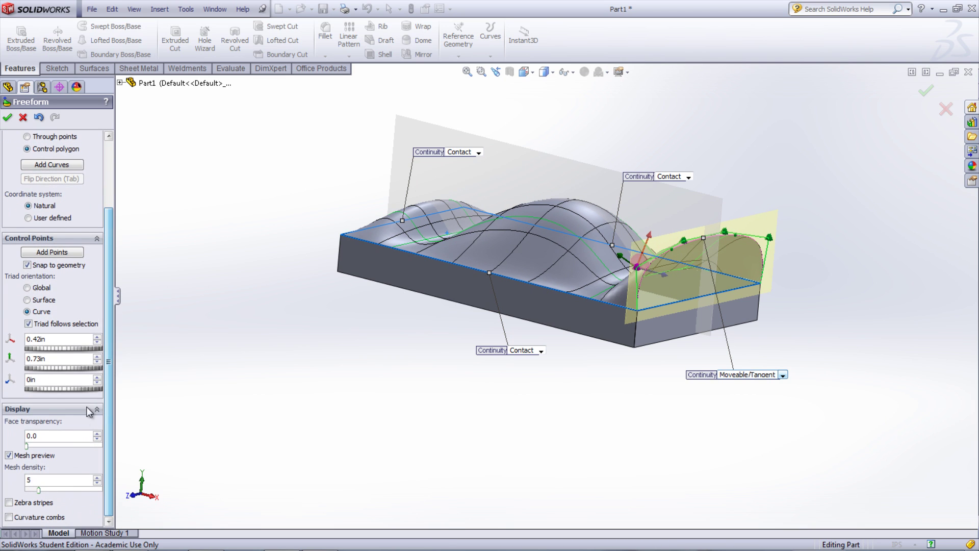
Adjust face transparency, show the mesh preview at density 14, and enable zebra stripes.
left_click(219, 394)
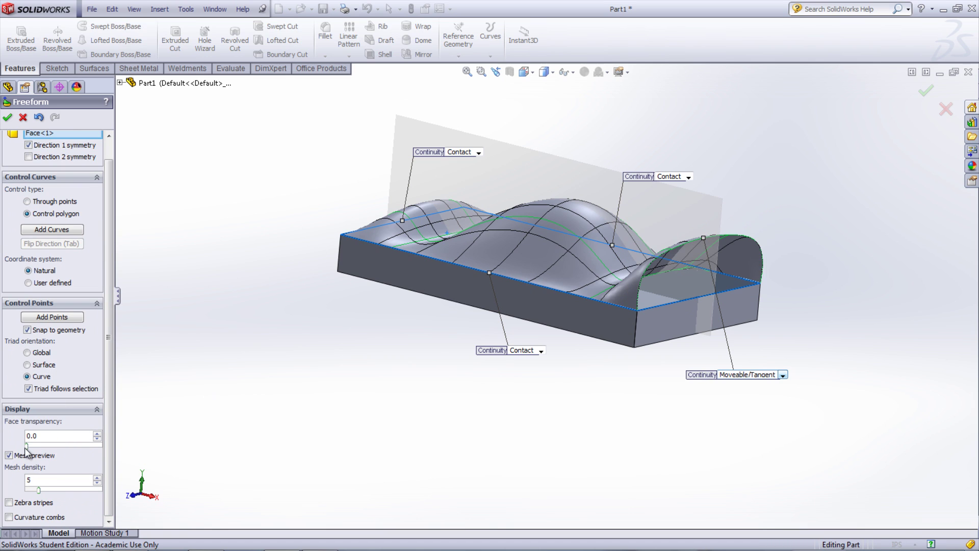
left_click_drag(25, 445, 5, 452)
left_click(9, 456)
middle_click_drag(345, 314, 350, 347)
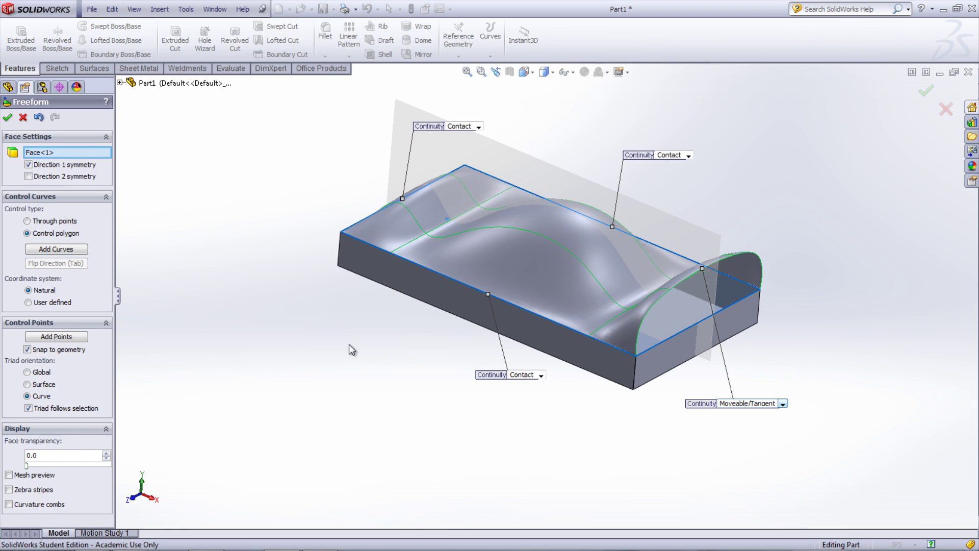
left_click(9, 475)
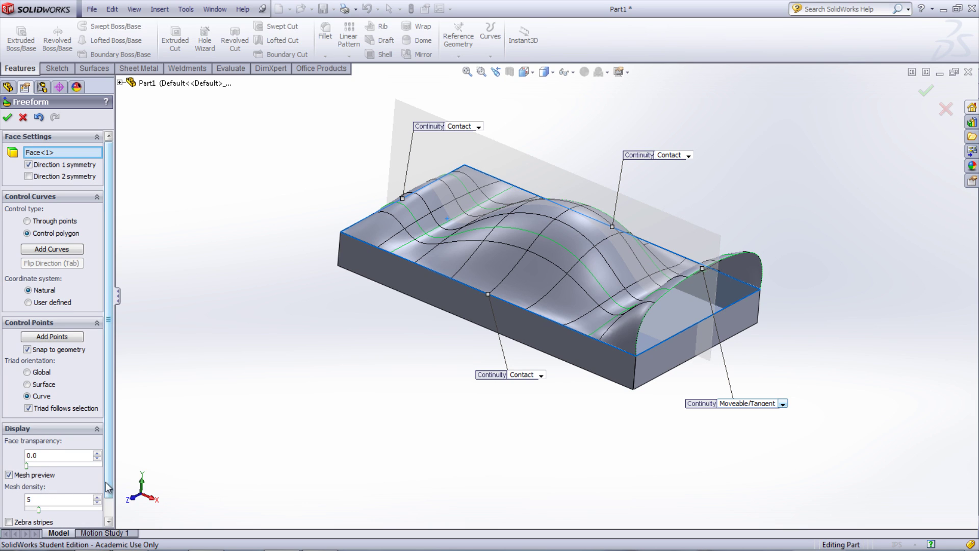
scroll(61, 490, "down", 1)
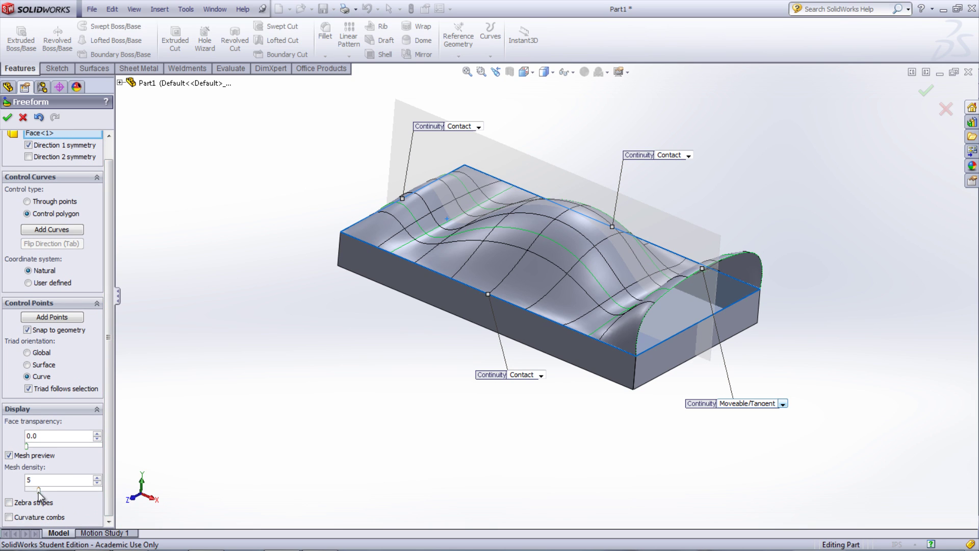
left_click_drag(39, 491, 67, 487)
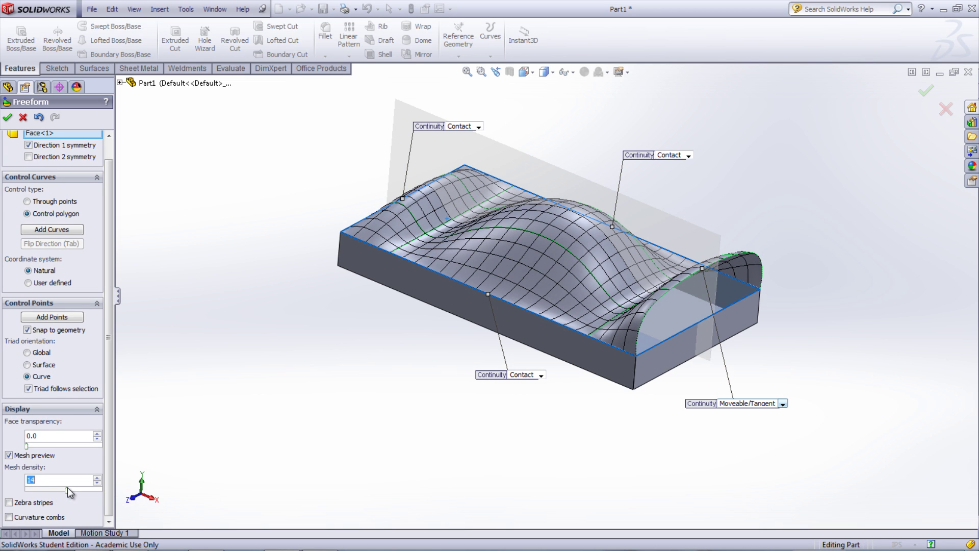
left_click(8, 503)
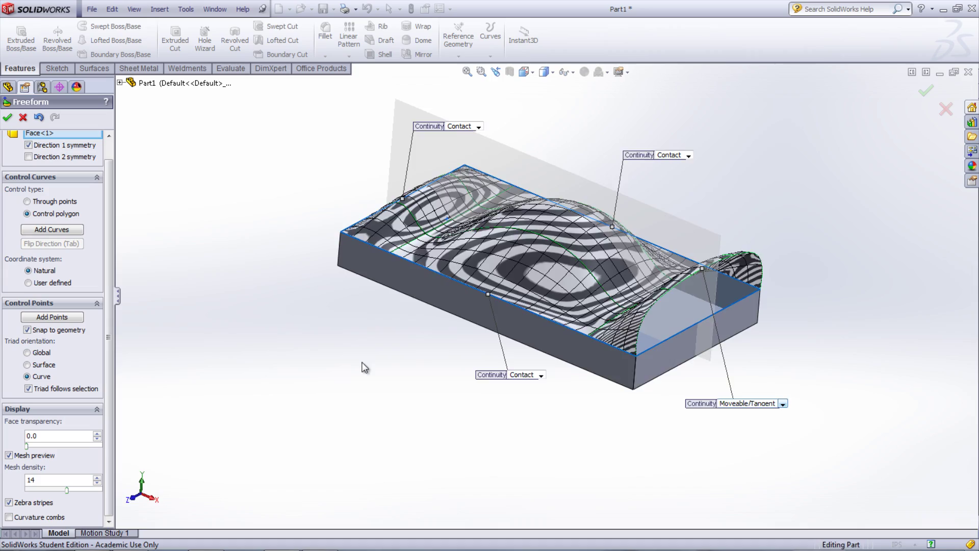
middle_click_drag(363, 365, 354, 345)
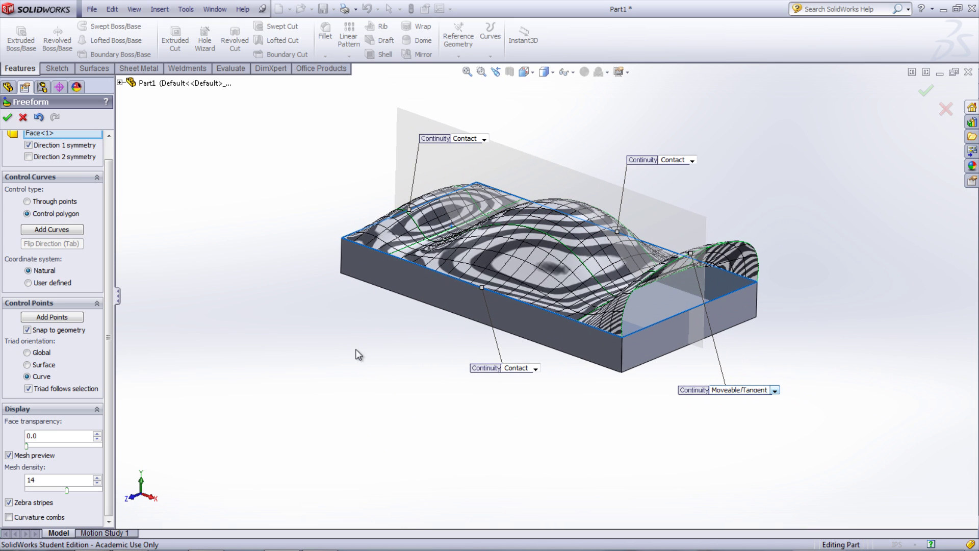
left_click(9, 502)
Display curvature combs on the freeform surface, leaving only the Direction 2 combs visible.
left_click(9, 518)
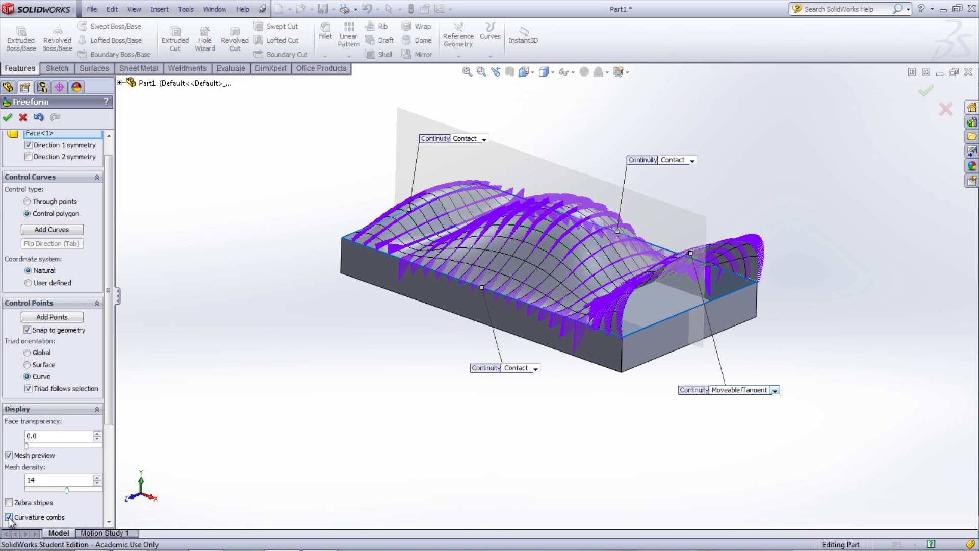
middle_click_drag(422, 349, 470, 342)
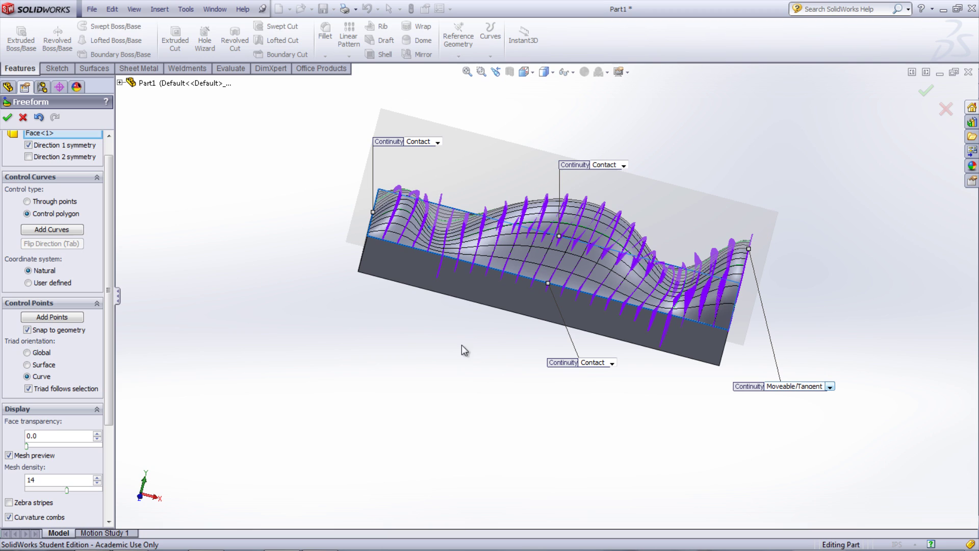
left_click_drag(107, 421, 107, 513)
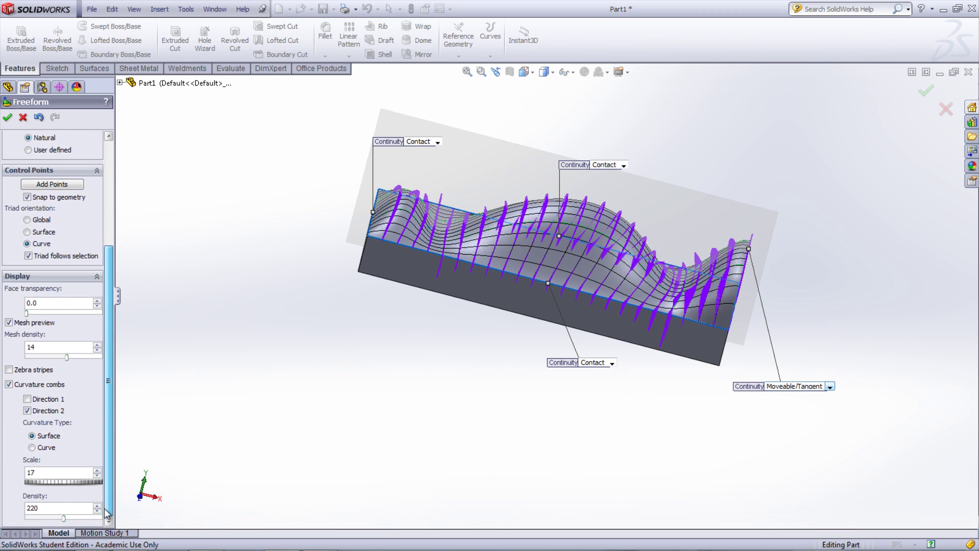
left_click(28, 399)
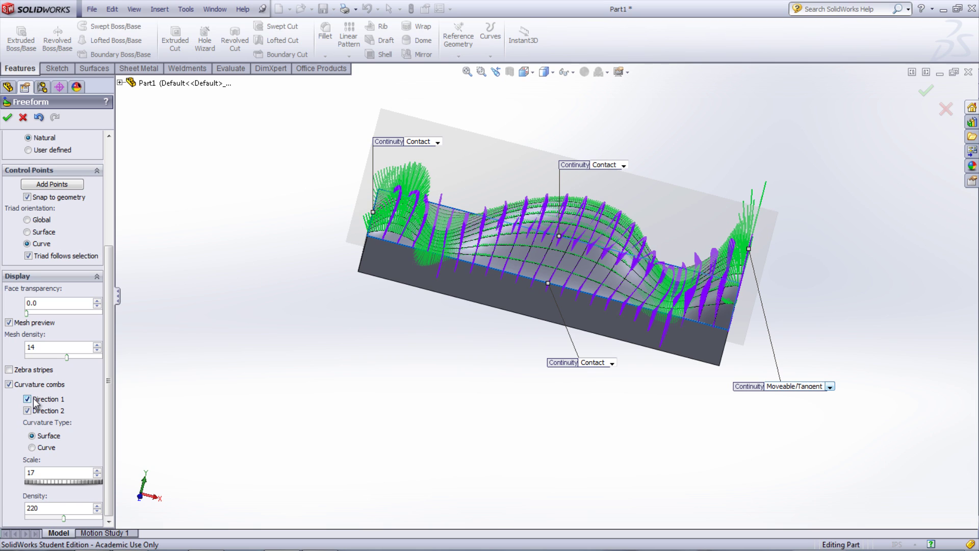
left_click(27, 399)
left_click(27, 410)
left_click(28, 411)
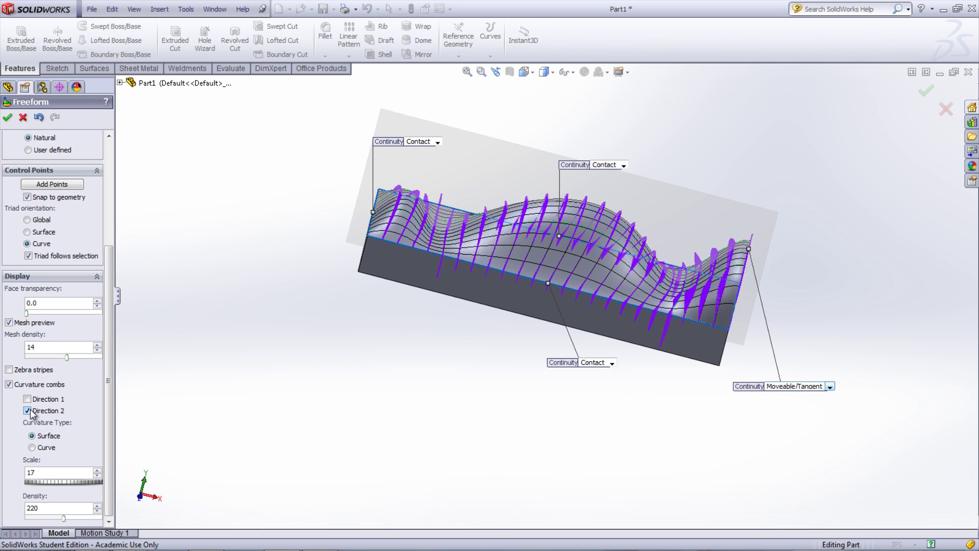
Switch the combs to curve type, adjust their scale and density, then accept Freeform1.
left_click(32, 447)
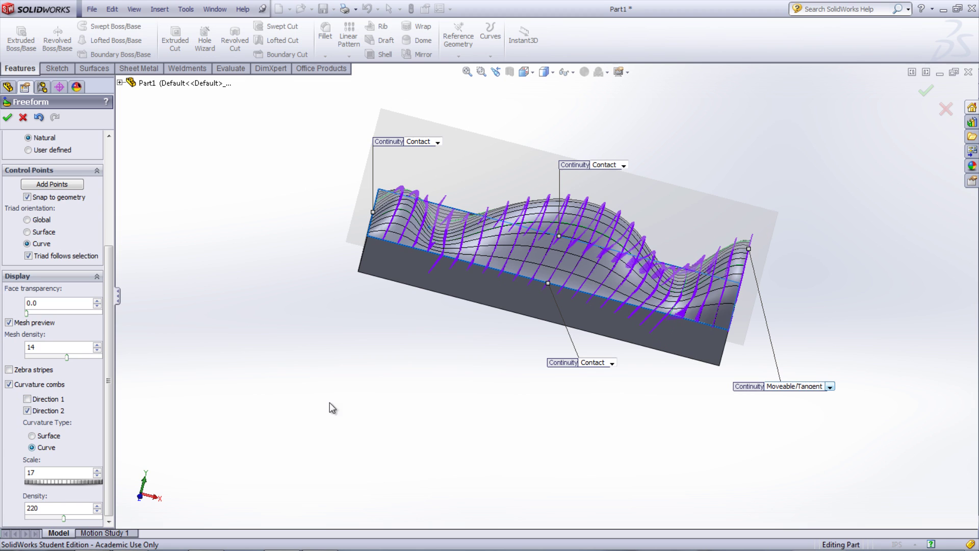
middle_click_drag(497, 360, 498, 338)
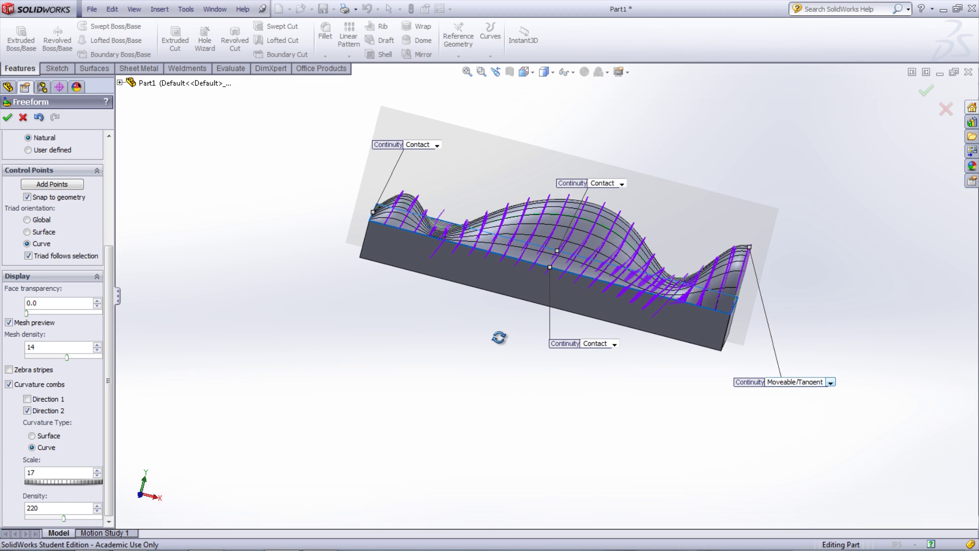
mouse_move(59, 482)
left_mouse_down()
mouse_move(72, 482)
mouse_move(55, 483)
left_mouse_up()
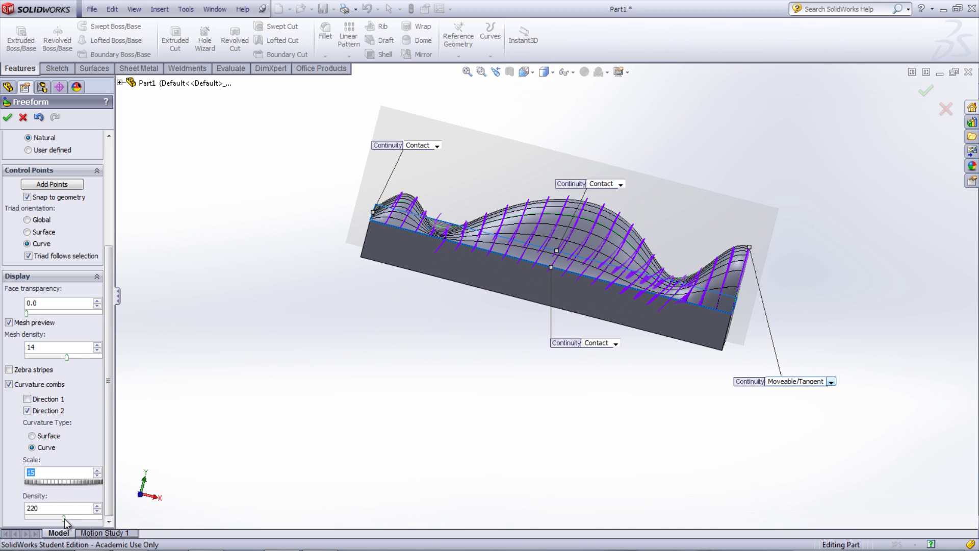
left_click_drag(64, 518, 81, 518)
middle_click_drag(490, 382, 553, 383)
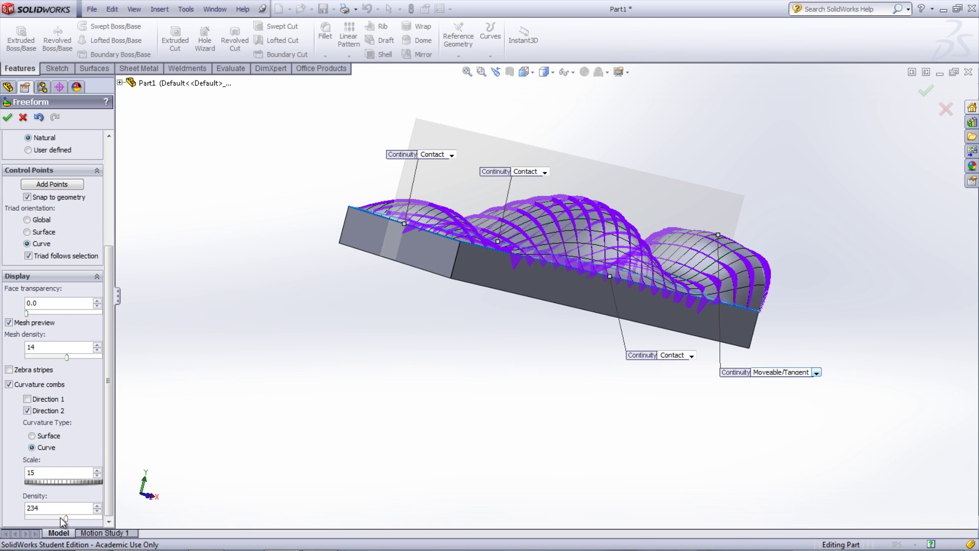
left_click_drag(61, 517, 56, 519)
left_click(7, 117)
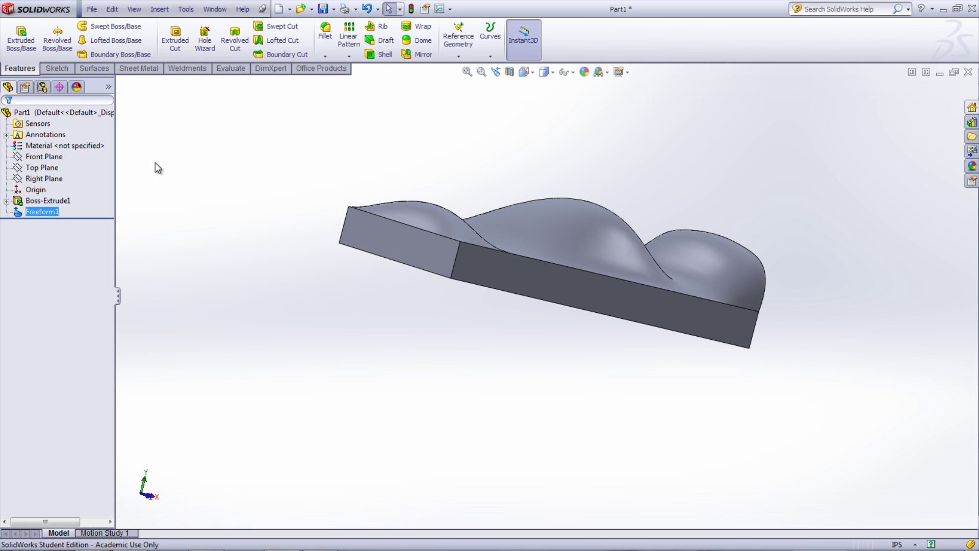